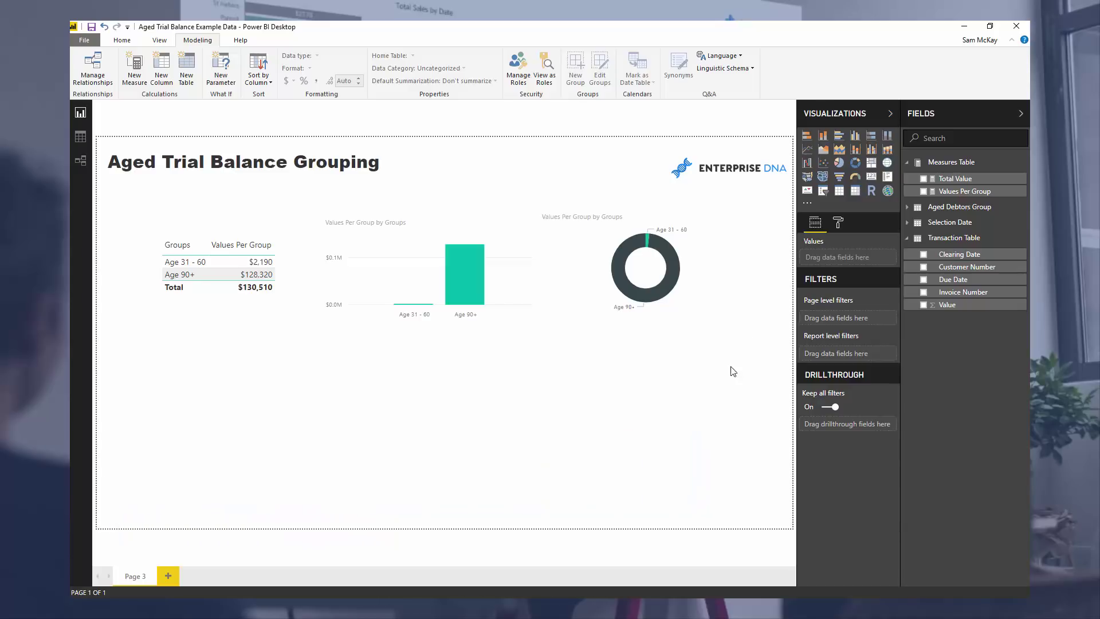
# - Switch to the Chrome window showing the Quora answer 'What is an aged trial balance'
pyautogui.click(250, 607)
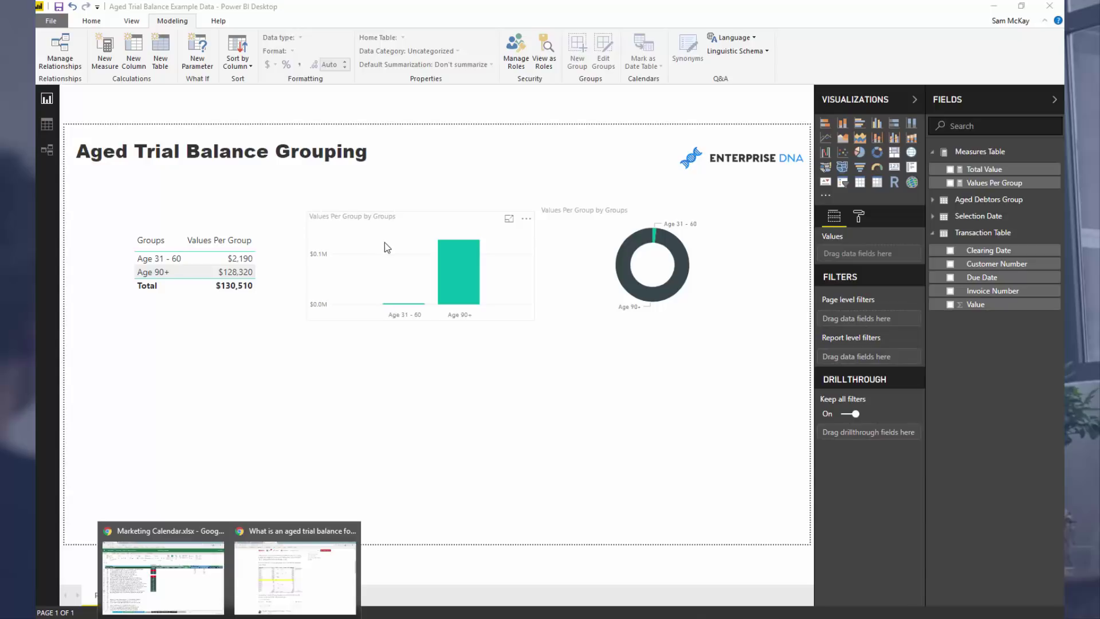
pyautogui.click(268, 583)
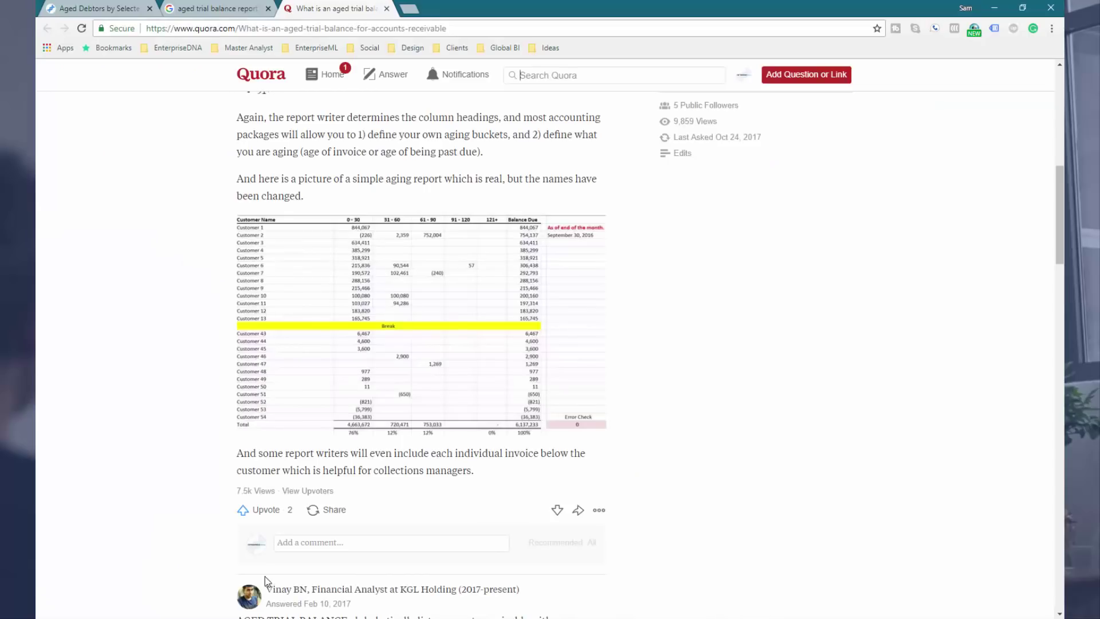
pyautogui.click(146, 6)
pyautogui.scroll(10, 141, 293)
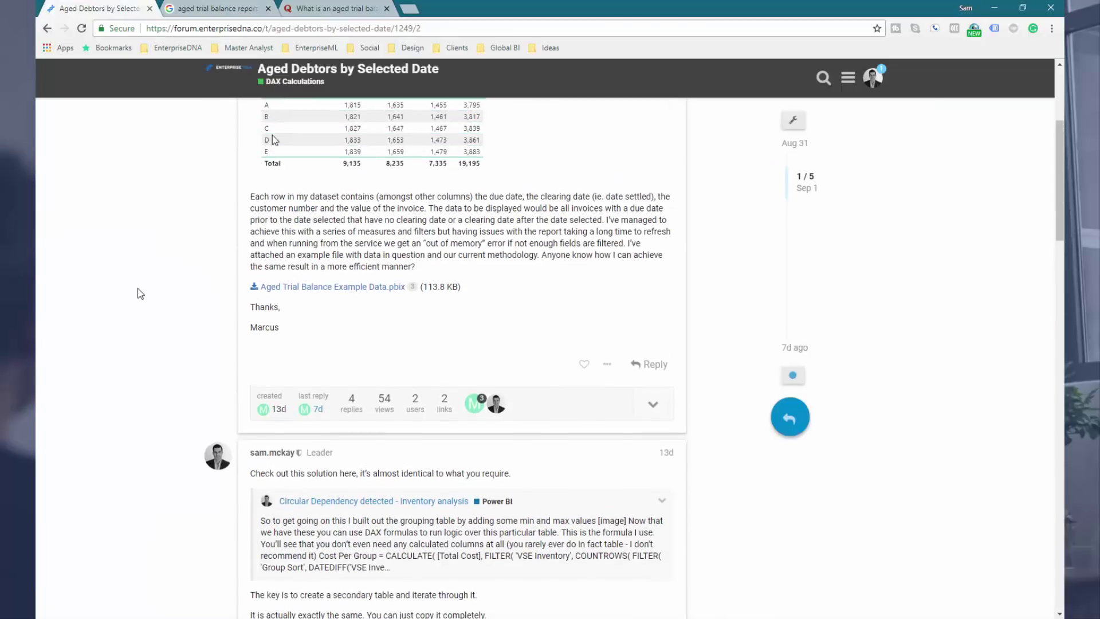
pyautogui.scroll(4, 140, 293)
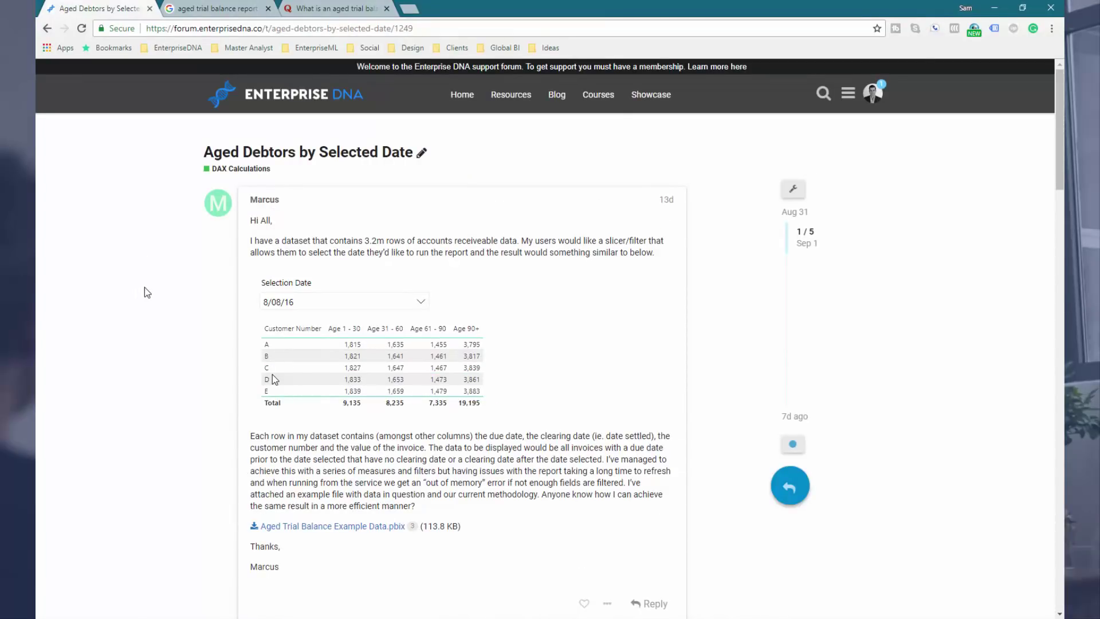
pyautogui.scroll(-1, 139, 277)
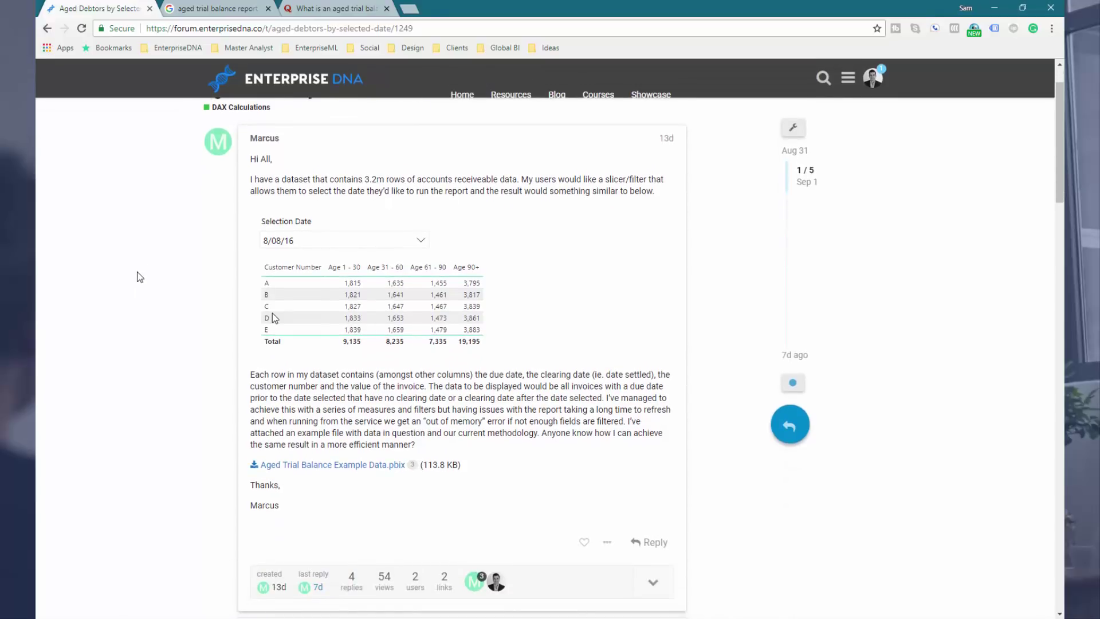
pyautogui.scroll(-6, 139, 277)
pyautogui.scroll(-6, 125, 254)
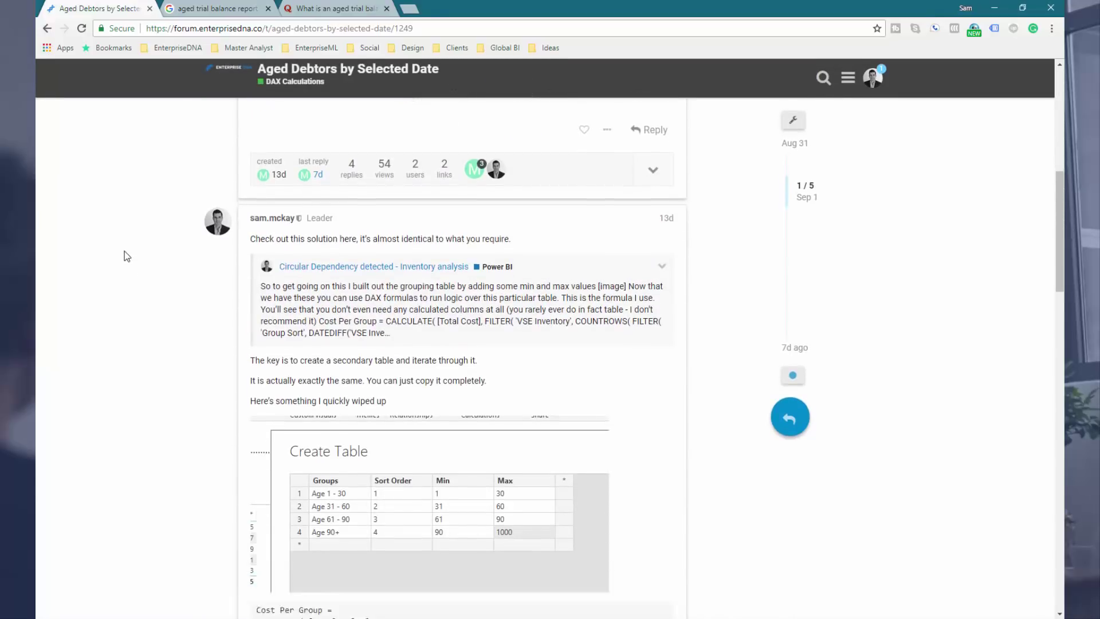
pyautogui.scroll(1, 125, 252)
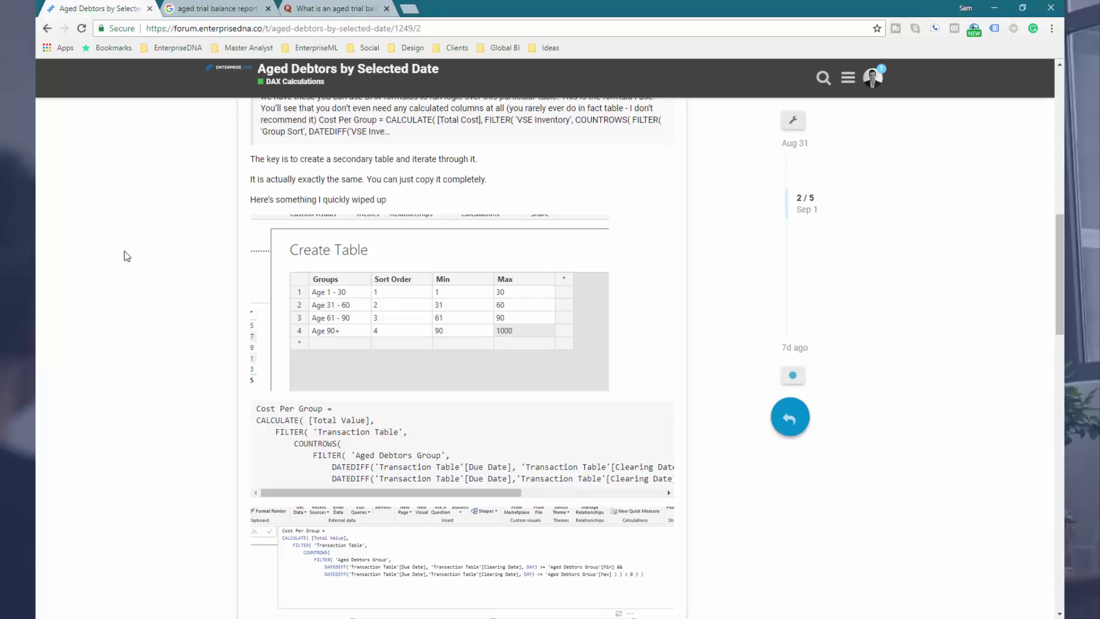
pyautogui.scroll(-8, 127, 256)
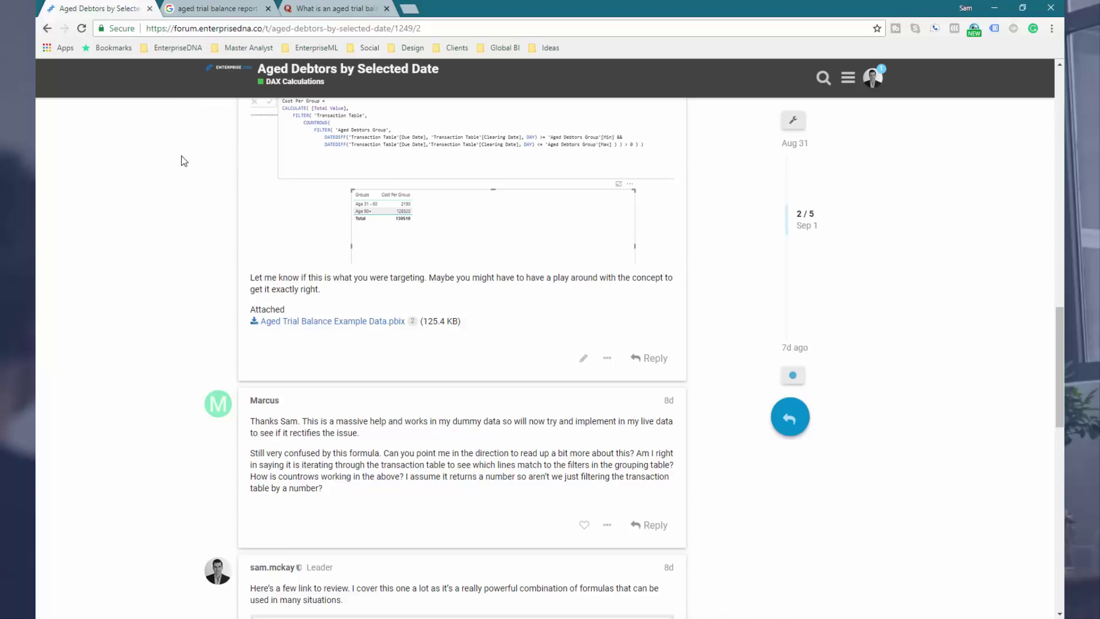
# - Return to the Quora aged trial balance answer and scroll down to the sample aging report
pyautogui.click(316, 9)
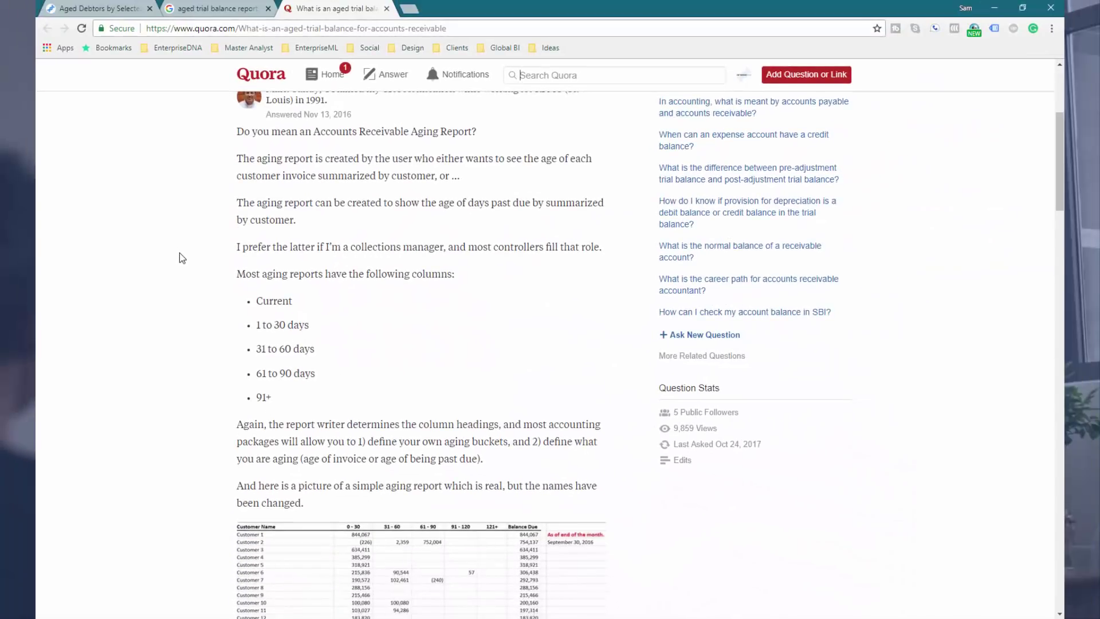
pyautogui.scroll(-2, 179, 253)
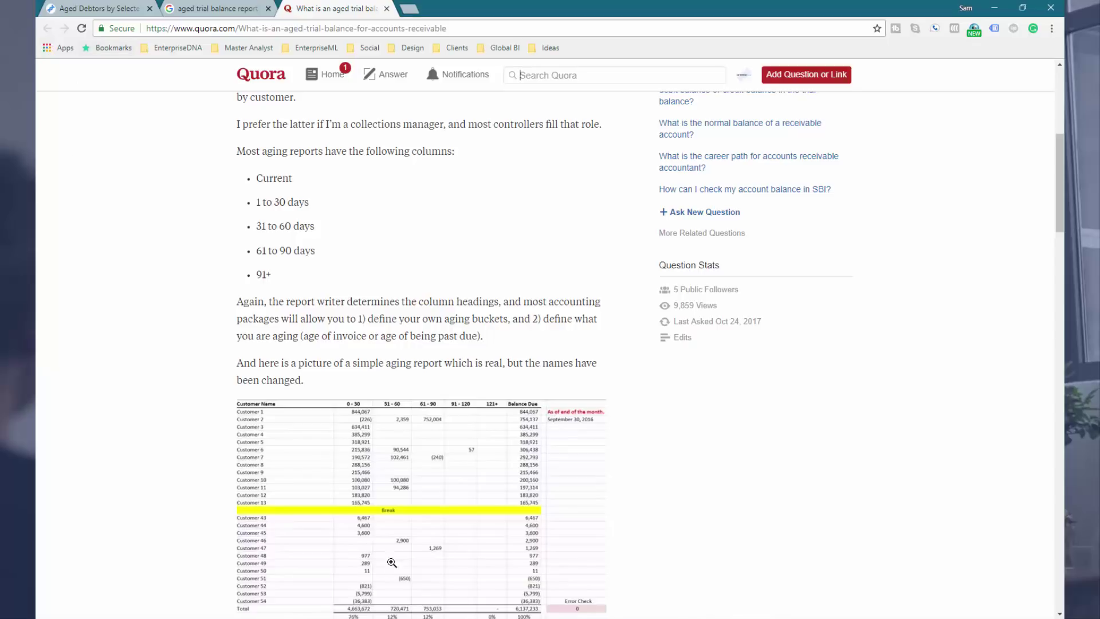
# - Back in Power BI, display the Transaction Table's rows in Data view
pyautogui.click(436, 598)
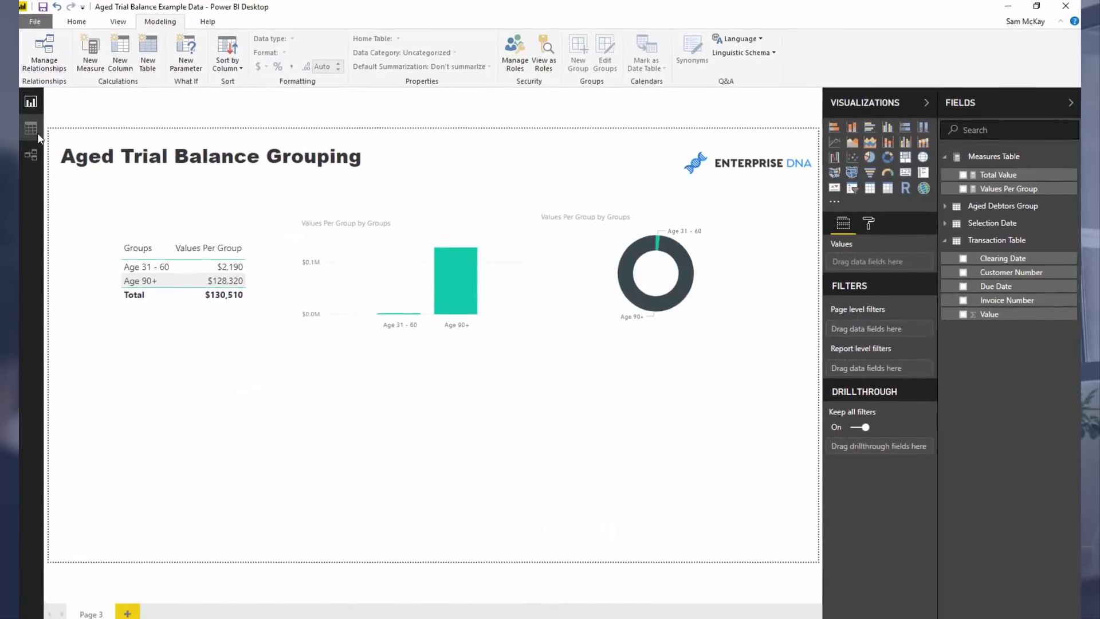
pyautogui.click(12, 137)
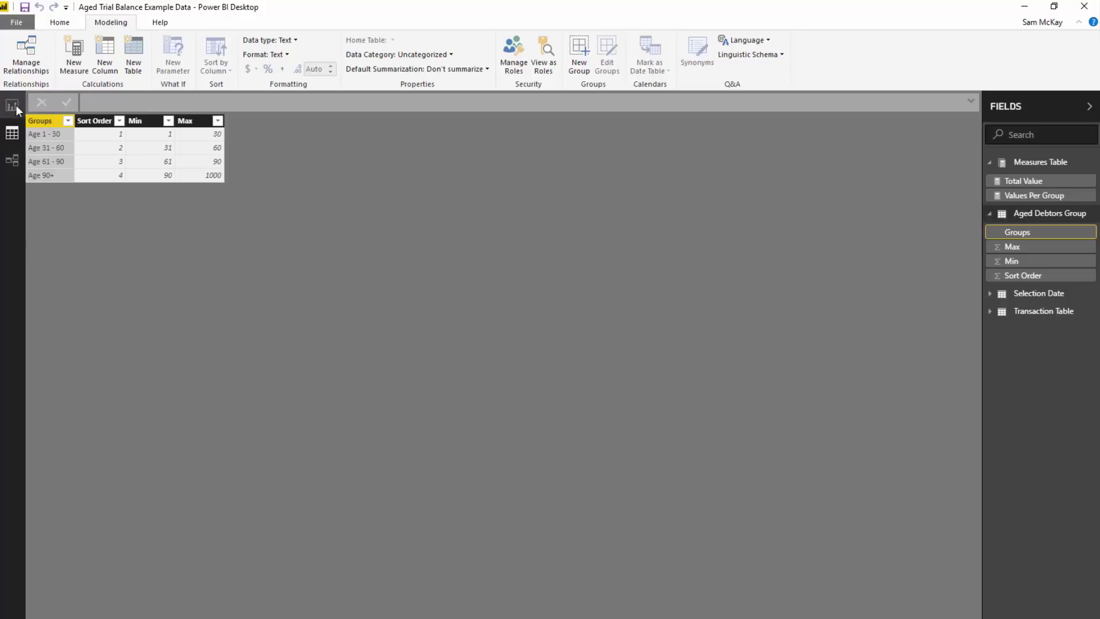
pyautogui.click(1040, 310)
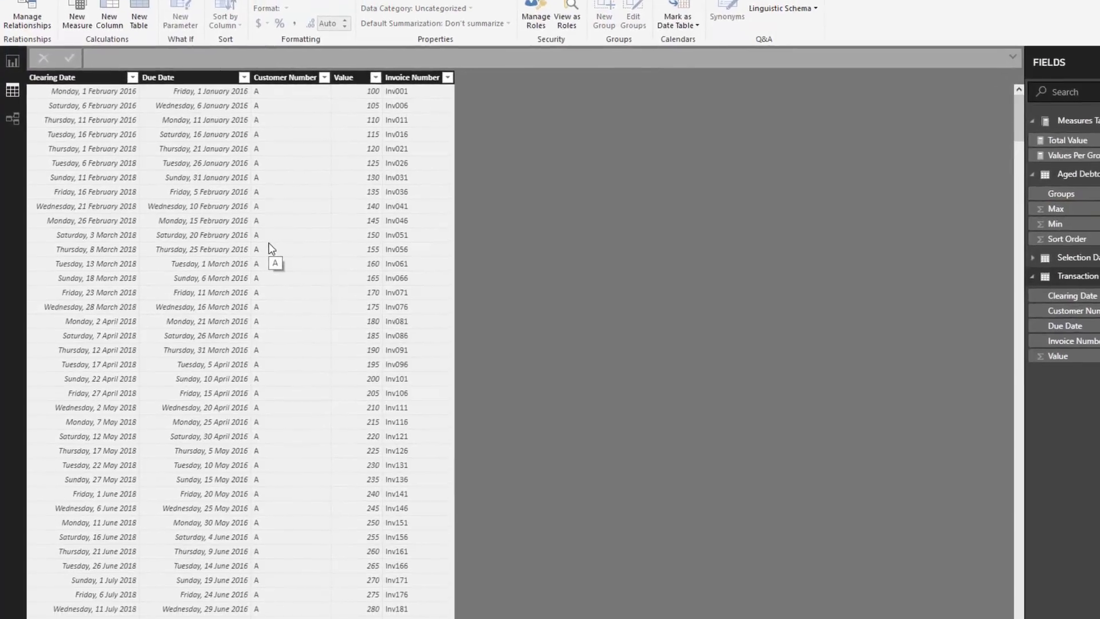
# - Inspect and compare the Transaction Table's Value, Clearing Date and Due Date columns
pyautogui.click(350, 78)
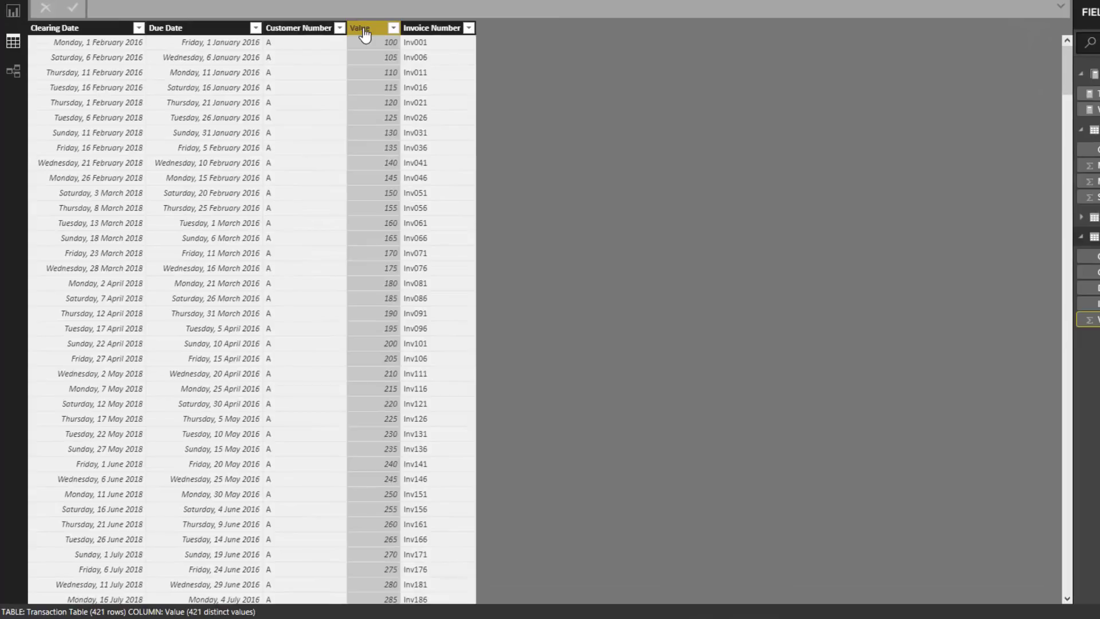
pyautogui.click(81, 28)
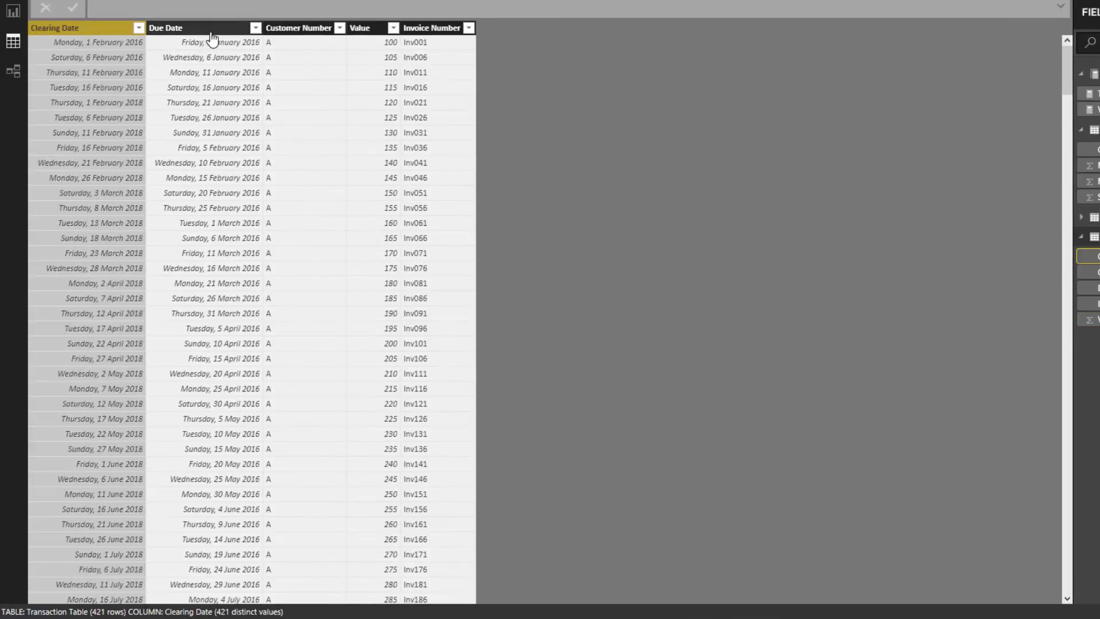
pyautogui.click(211, 36)
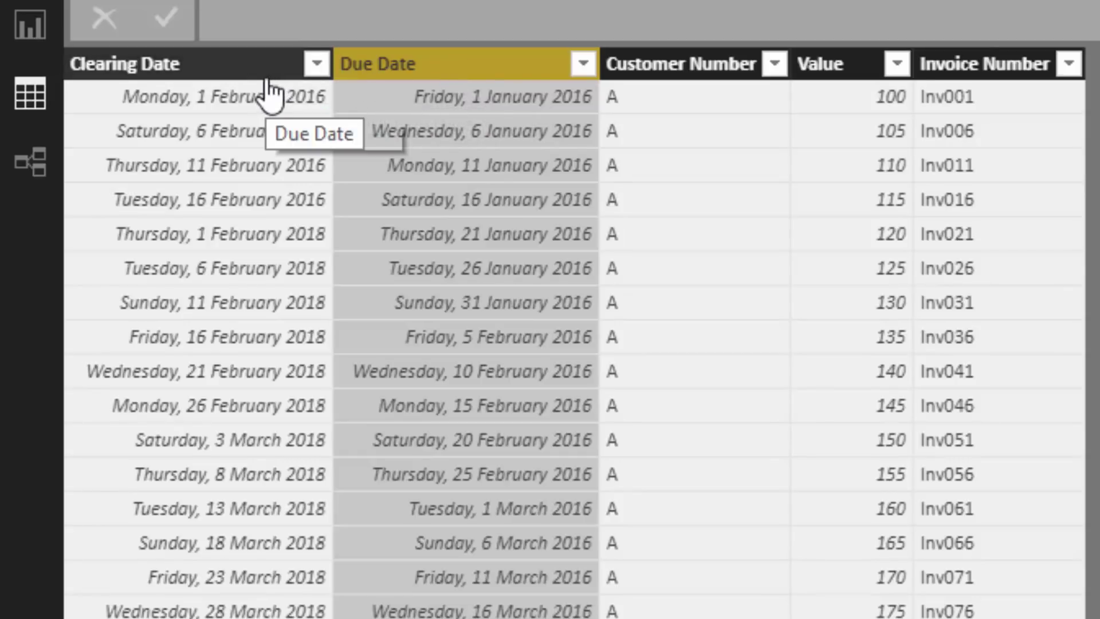
pyautogui.click(304, 74)
pyautogui.click(434, 75)
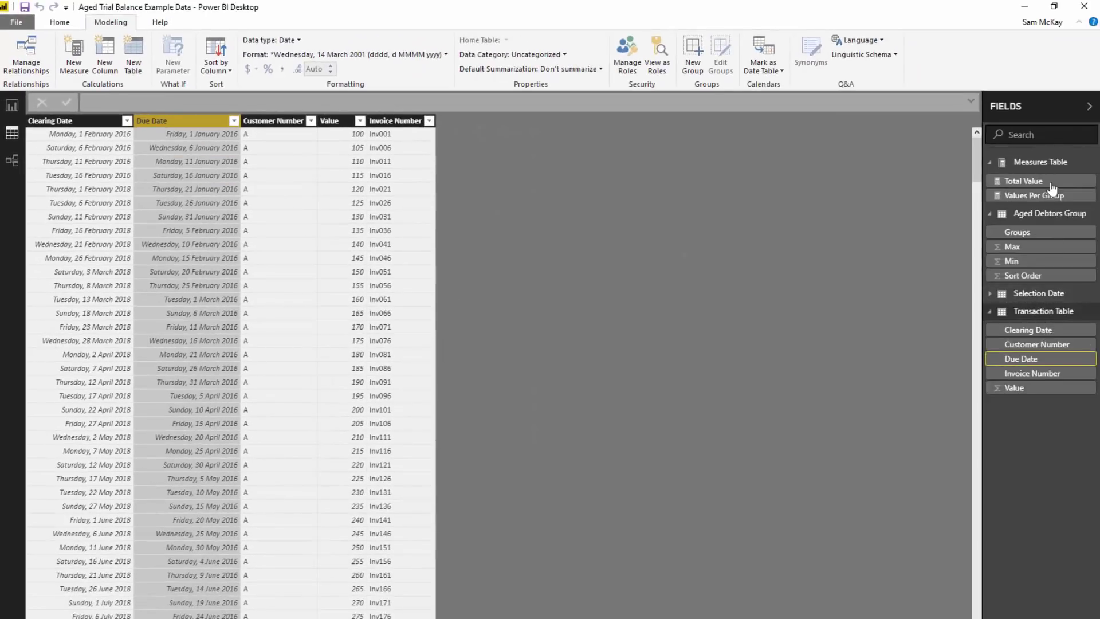
# - Open the Aged Debtors Group table and inspect its Groups, Min and Max columns
pyautogui.click(1038, 218)
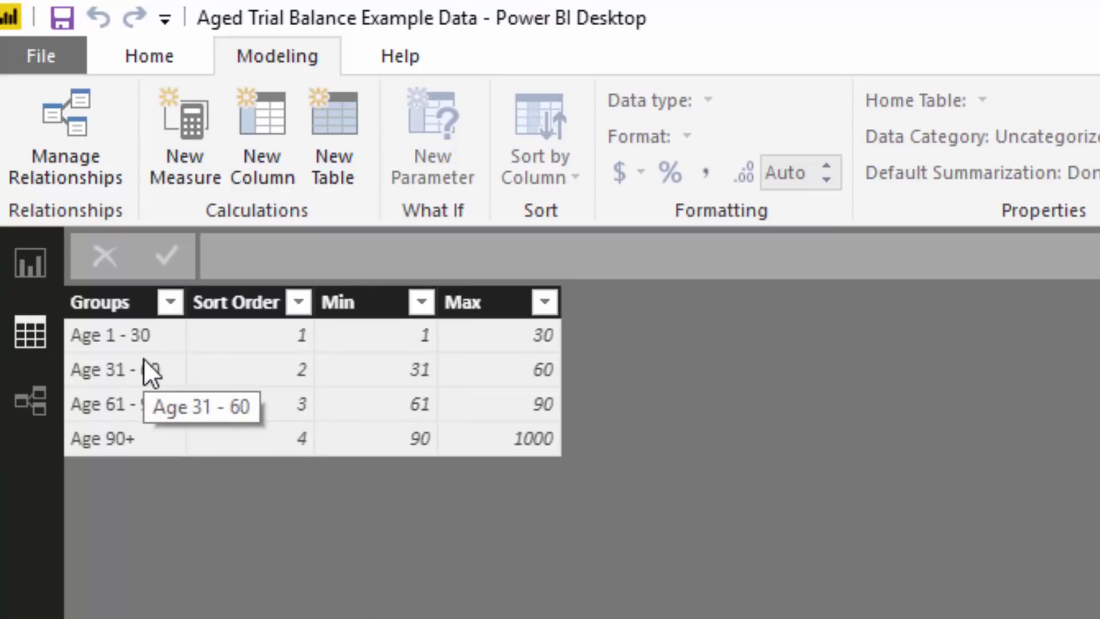
pyautogui.click(140, 310)
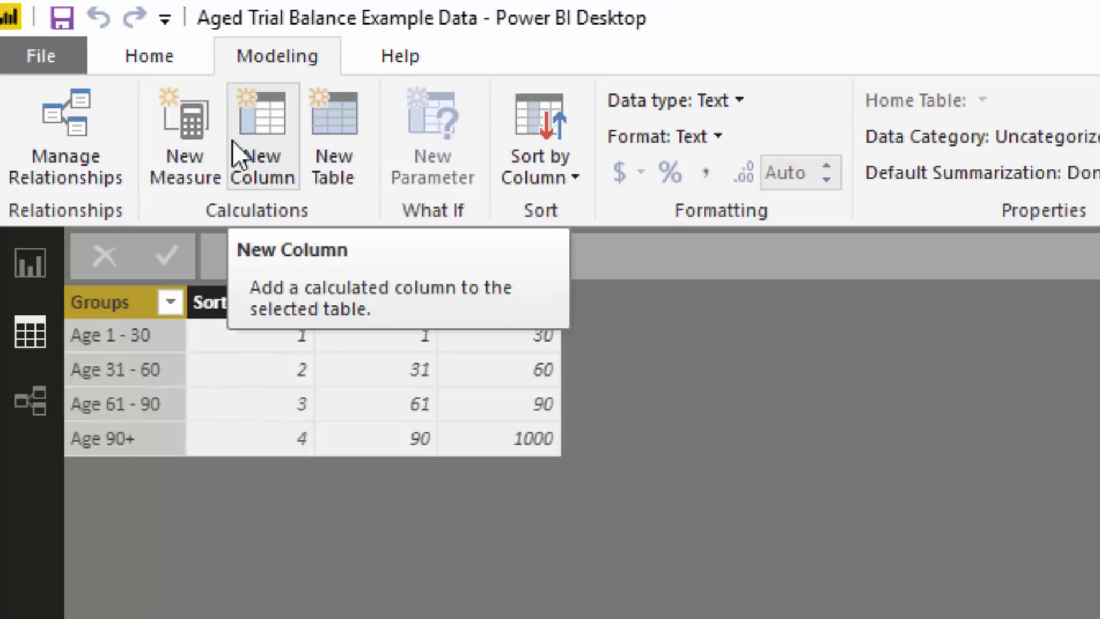
pyautogui.click(173, 61)
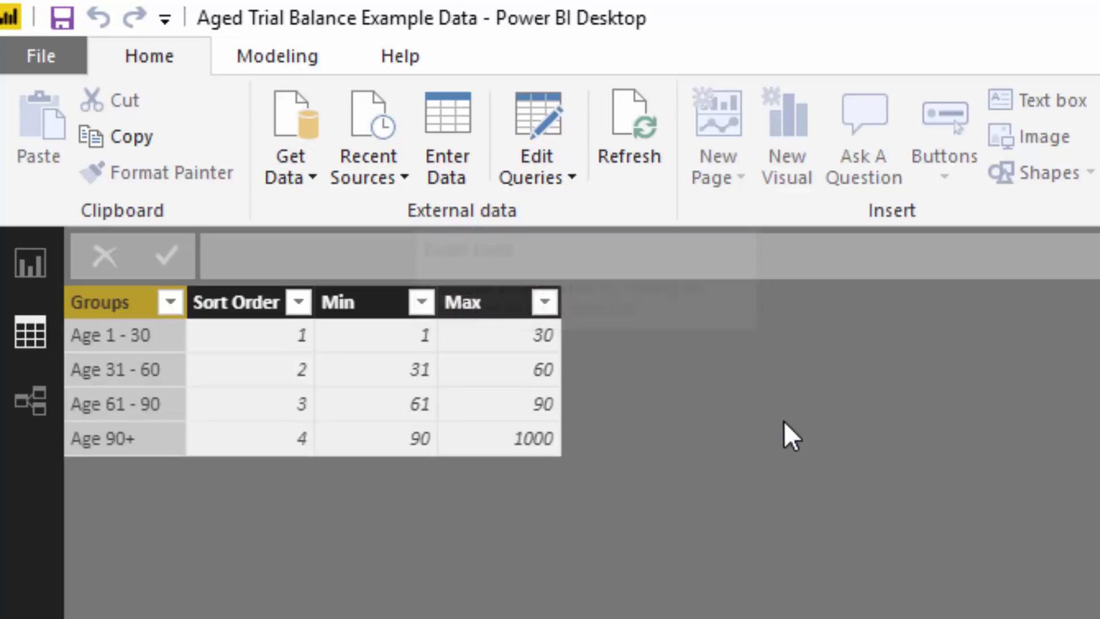
pyautogui.click(371, 314)
pyautogui.click(466, 319)
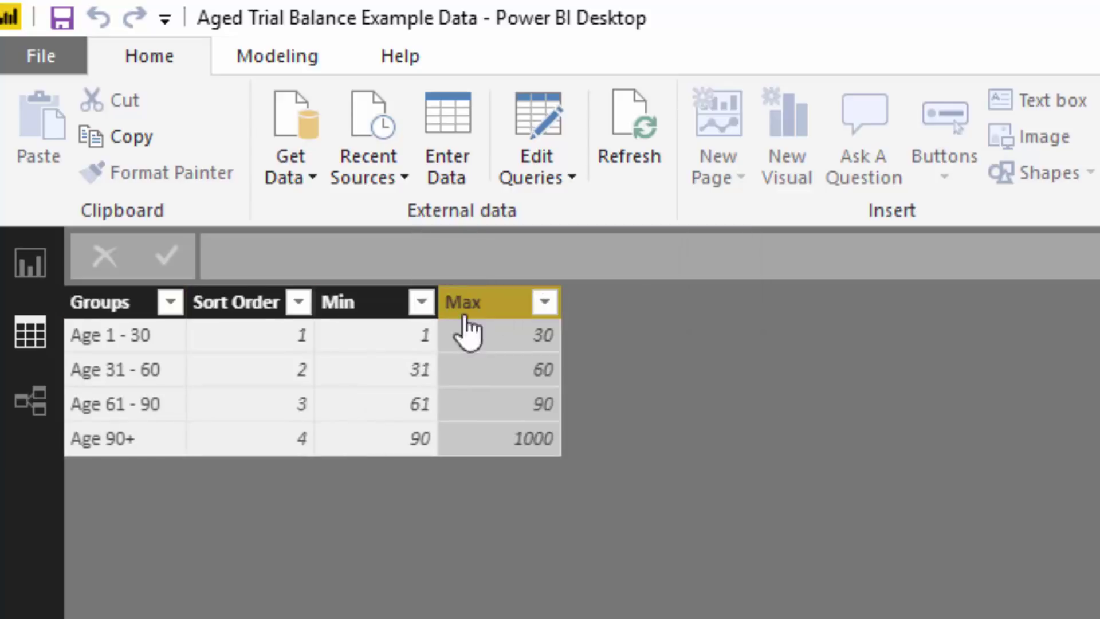
pyautogui.click(386, 315)
pyautogui.click(487, 308)
# - Sort the Groups column by the Sort Order column
pyautogui.click(136, 303)
pyautogui.click(229, 304)
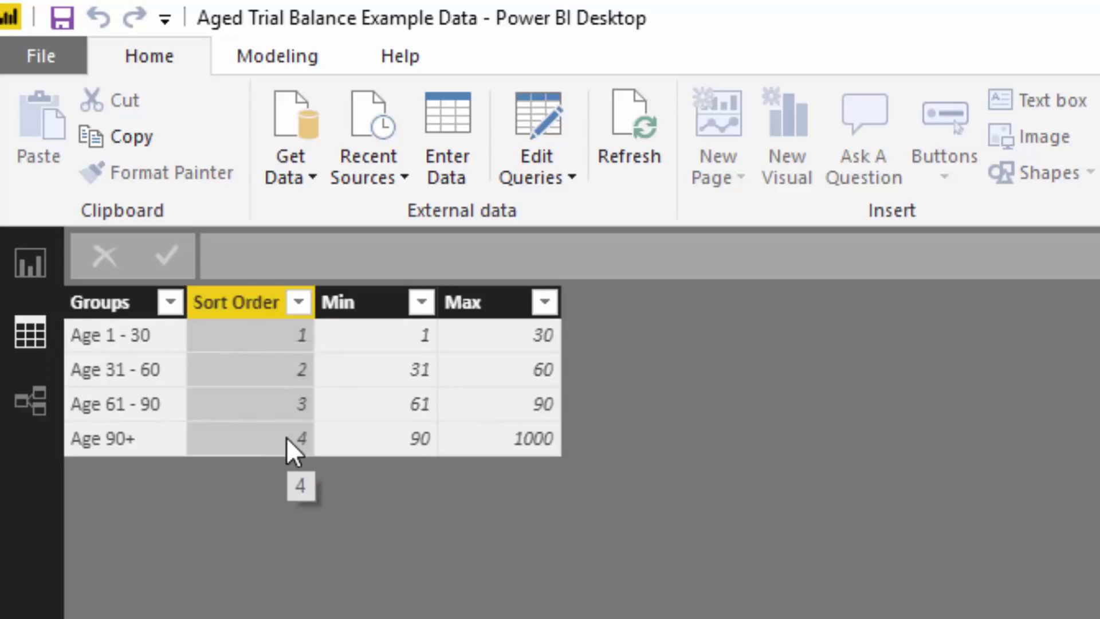
pyautogui.click(155, 302)
pyautogui.click(302, 67)
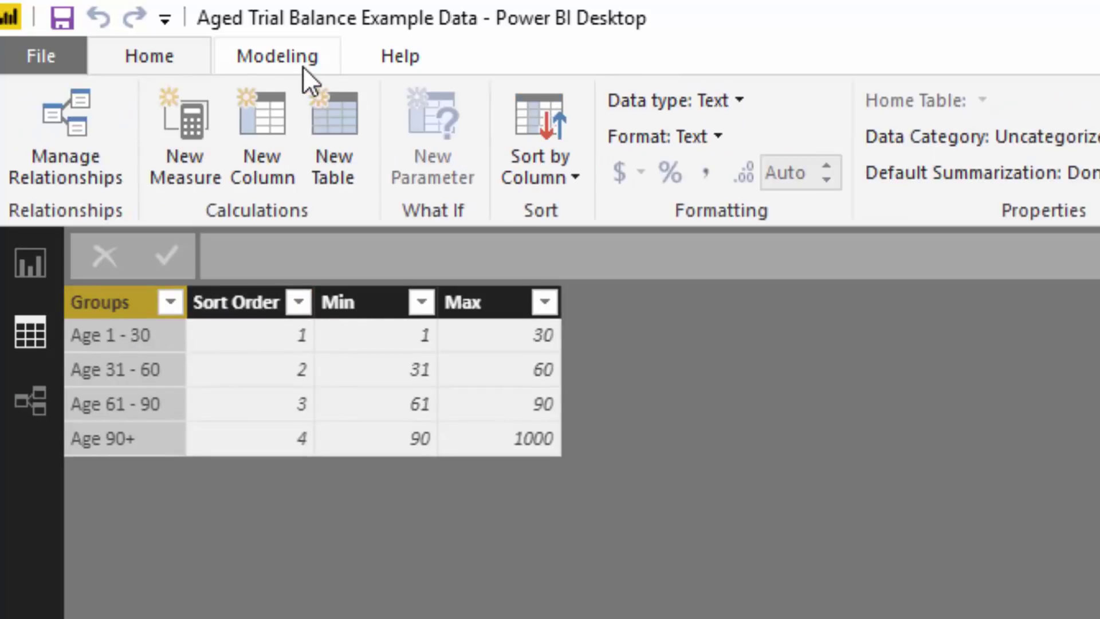
pyautogui.click(566, 177)
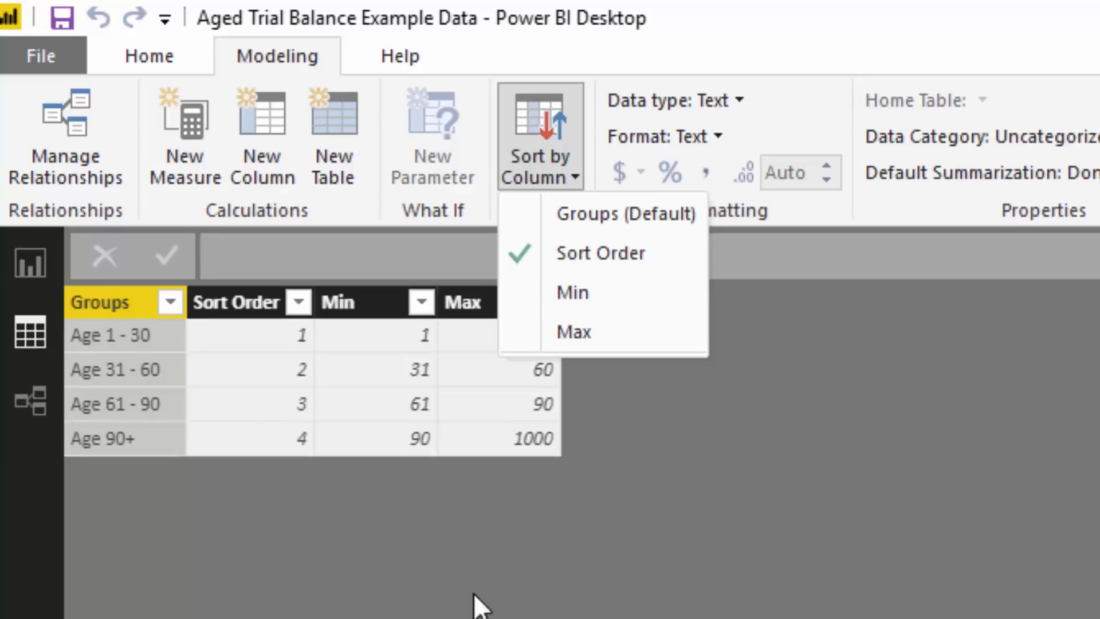
pyautogui.click(680, 479)
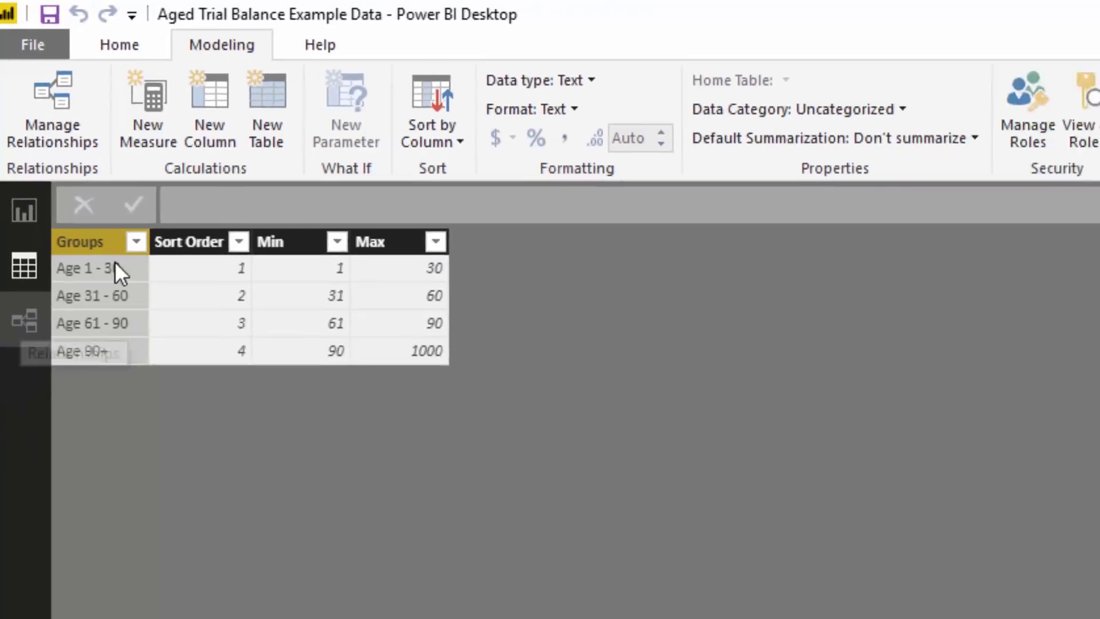
# - Rearrange the model diagram cards, placing the unconnected Aged Debtors Group table at bottom-left
pyautogui.click(24, 321)
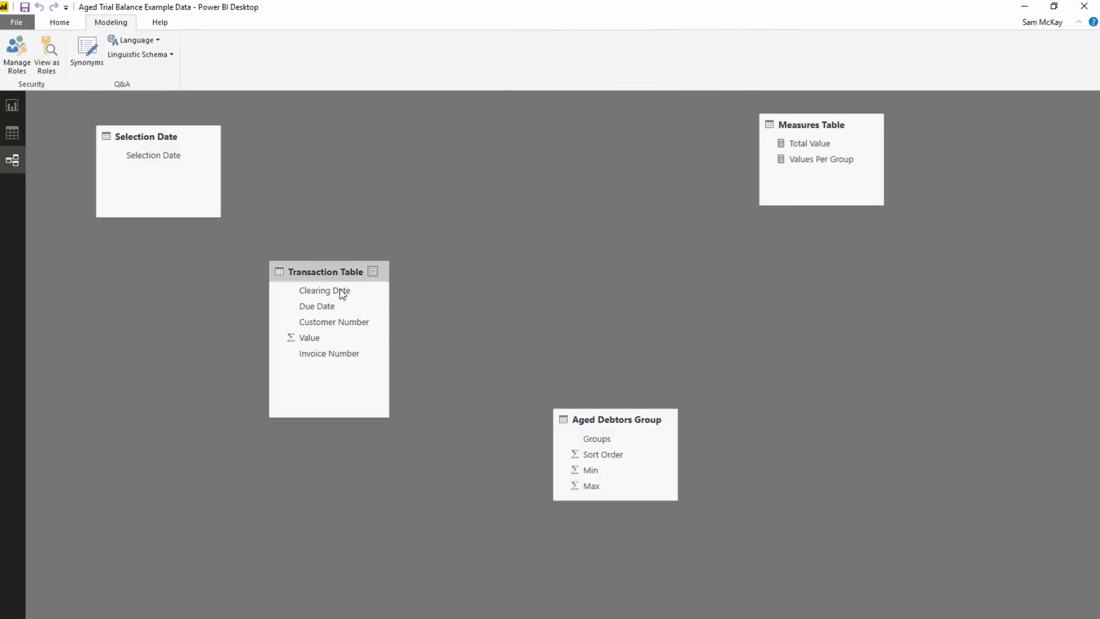
pyautogui.moveTo(304, 275); pyautogui.dragTo(282, 261)
pyautogui.click(166, 159)
pyautogui.moveTo(146, 140); pyautogui.dragTo(848, 270)
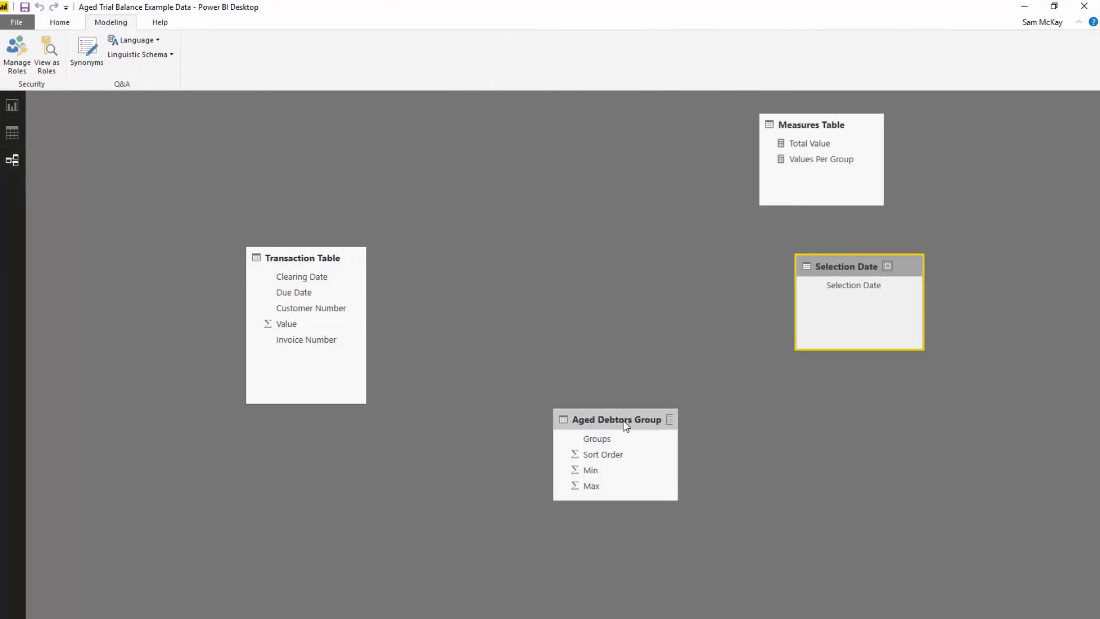
pyautogui.moveTo(604, 424); pyautogui.dragTo(127, 524)
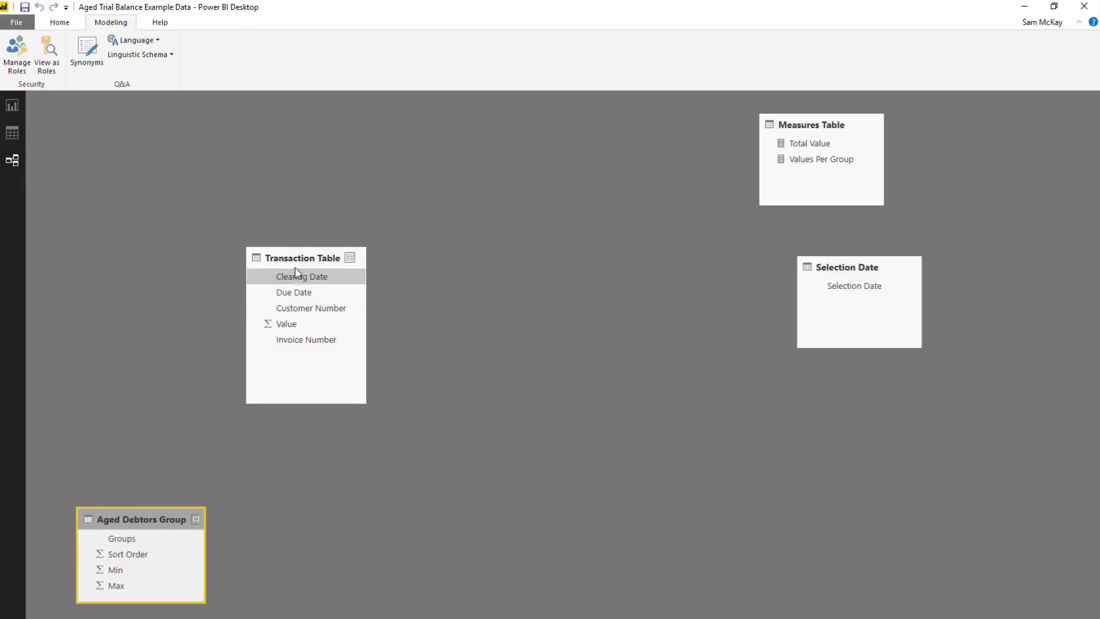
pyautogui.moveTo(276, 268); pyautogui.dragTo(311, 240)
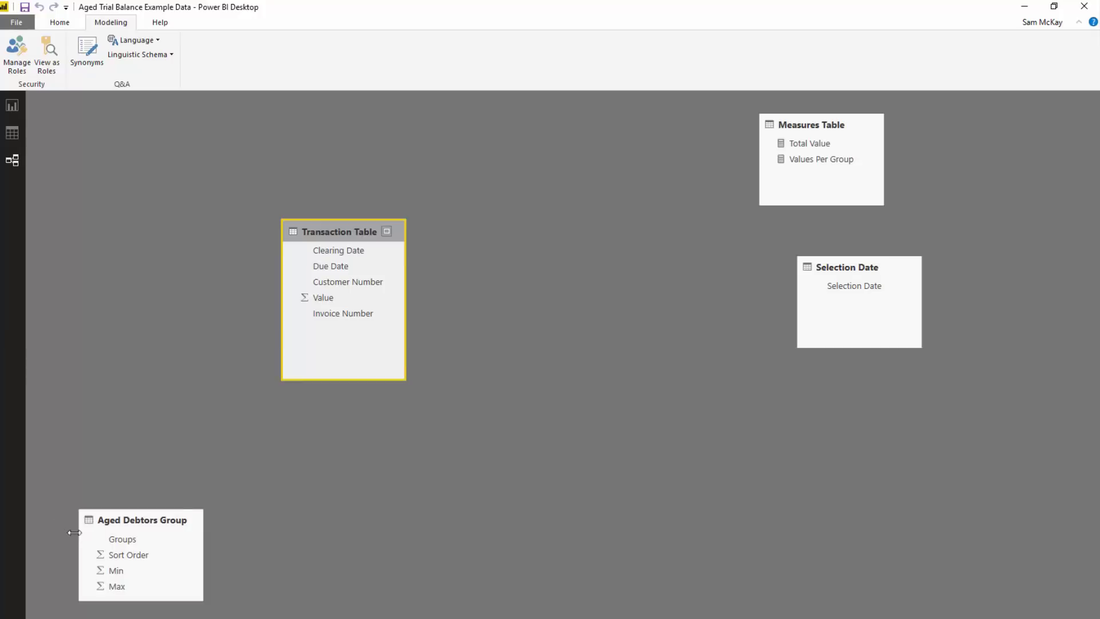
pyautogui.click(13, 106)
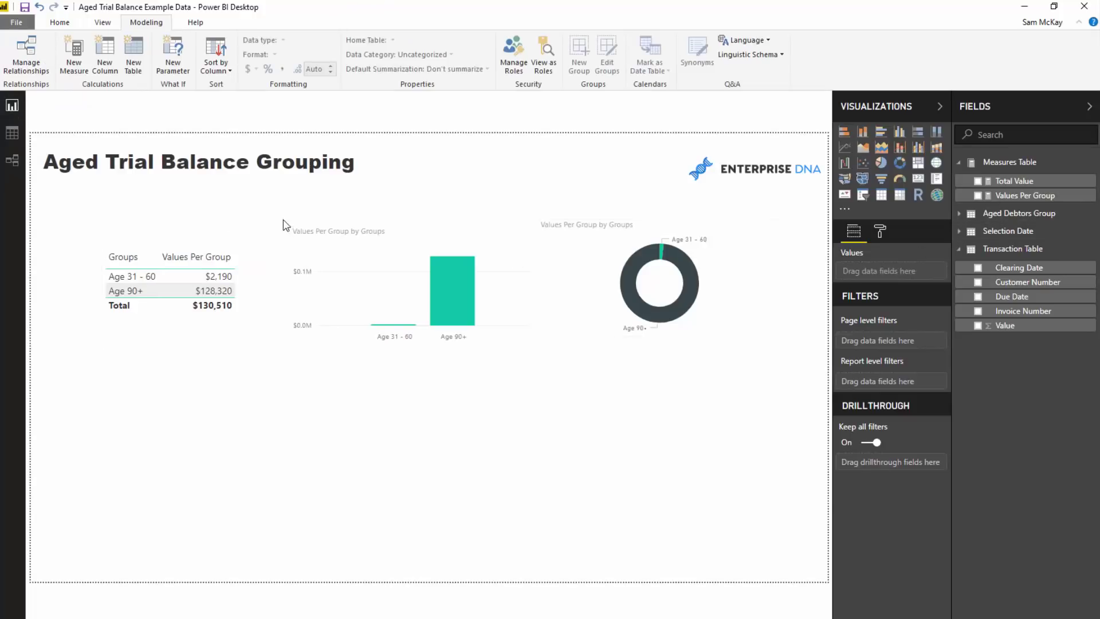
# - Review the Total Value SUM formula and confirm Aged Debtors Group is unrelated to Transaction Table
pyautogui.click(1015, 181)
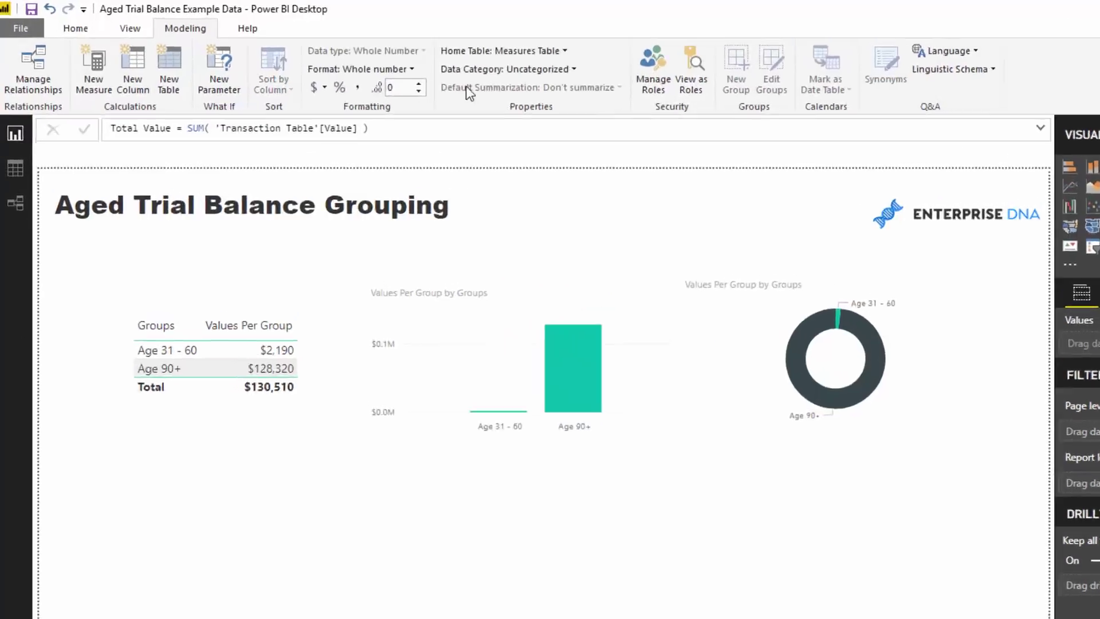
pyautogui.moveTo(289, 101); pyautogui.dragTo(93, 92)
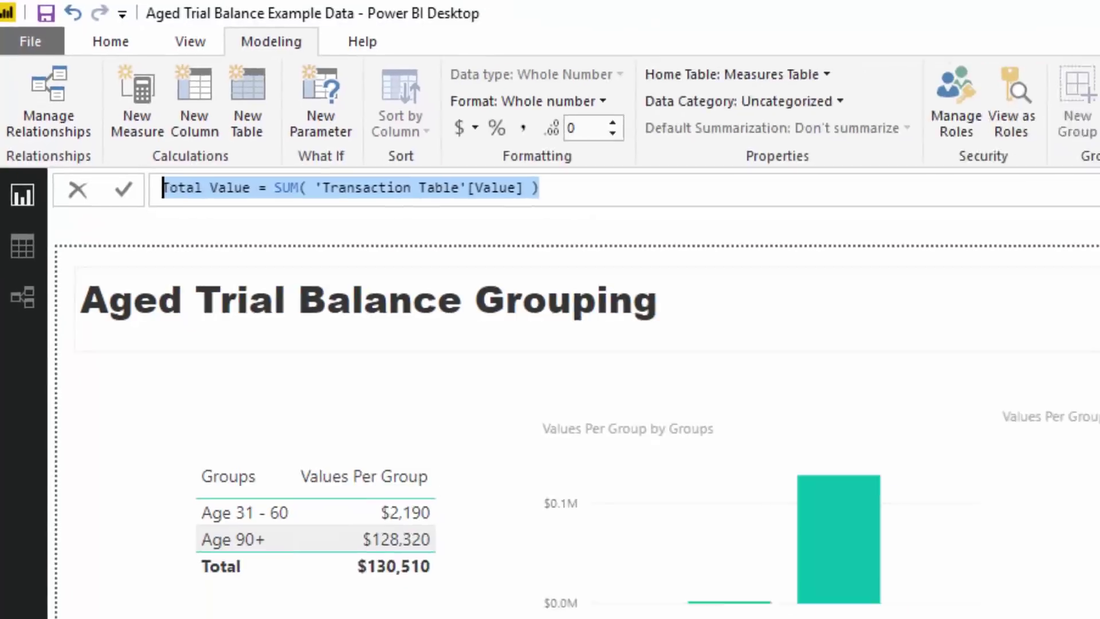
pyautogui.click(22, 296)
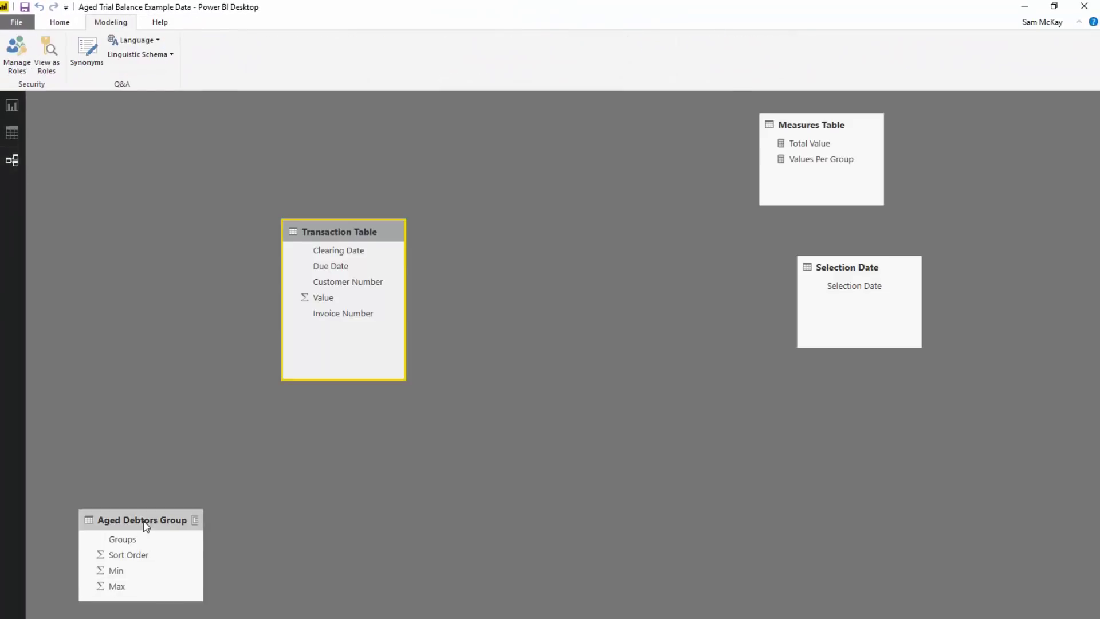
pyautogui.click(146, 525)
pyautogui.click(362, 235)
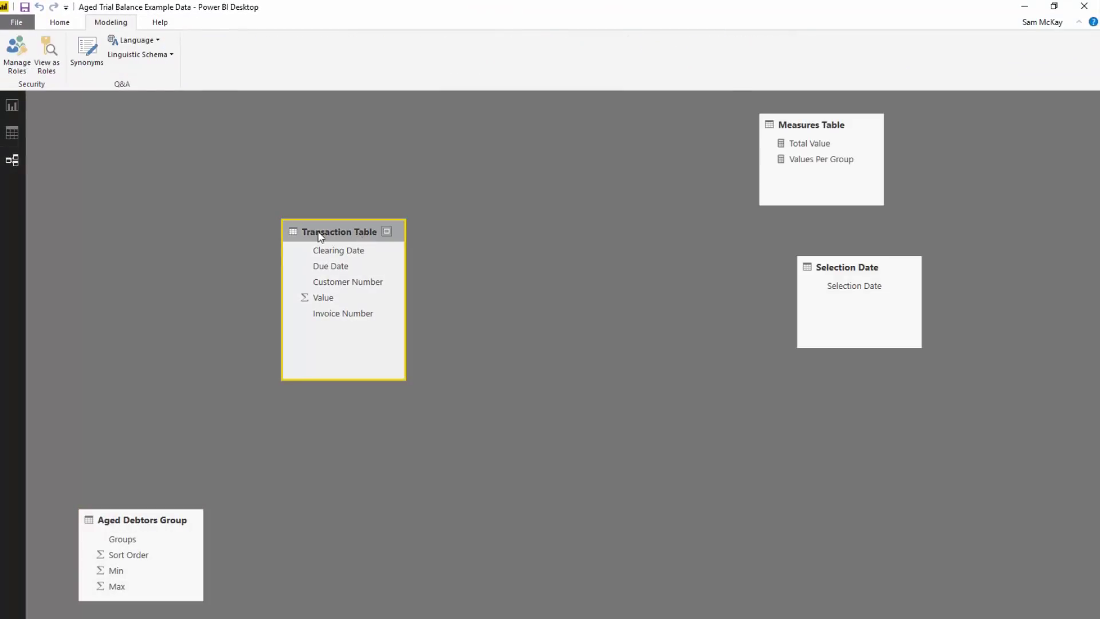
pyautogui.click(11, 107)
# - Inspect the Values Per Group formula's [Total Value] and 'Transaction Table' arguments and FILTER condition
pyautogui.click(1011, 196)
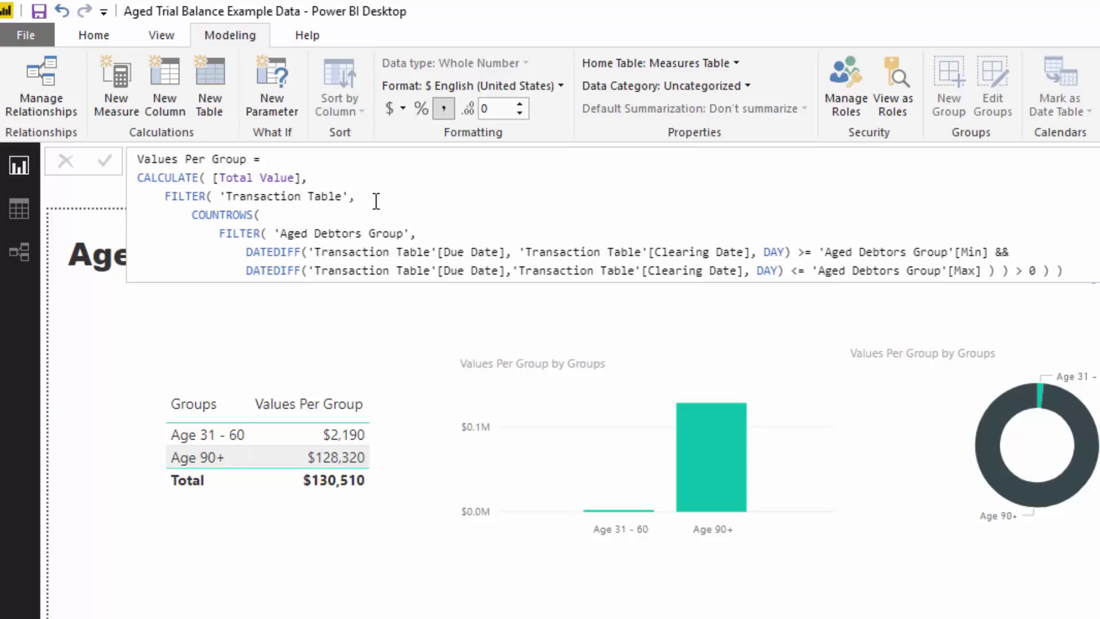
pyautogui.click(358, 196)
pyautogui.moveTo(309, 178); pyautogui.dragTo(213, 178)
pyautogui.click(359, 195)
pyautogui.moveTo(360, 194); pyautogui.dragTo(219, 196)
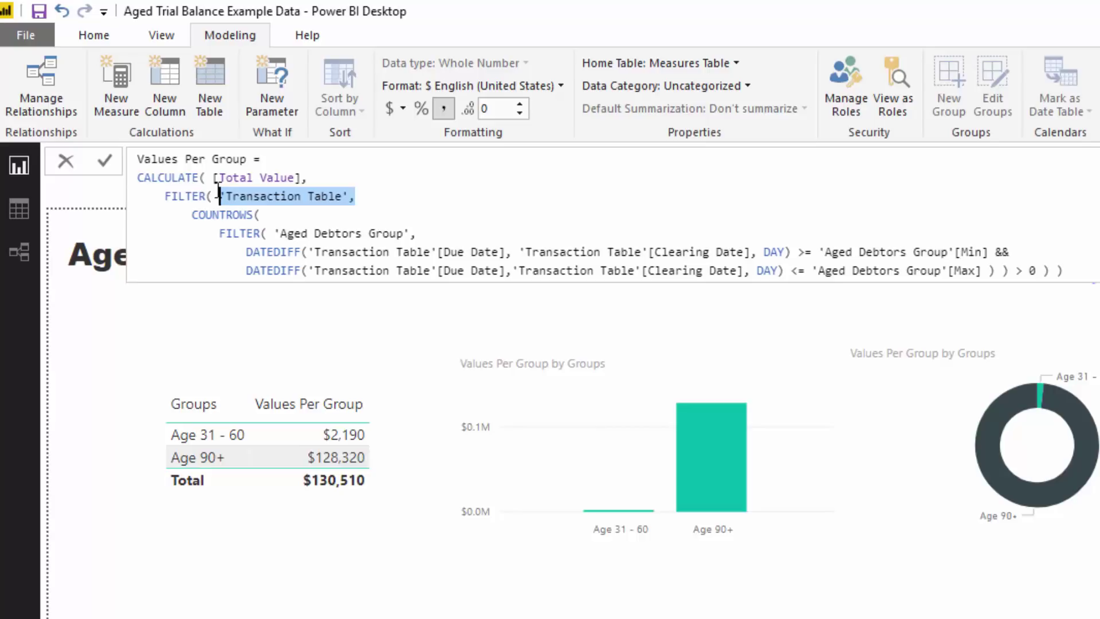
pyautogui.moveTo(245, 252); pyautogui.dragTo(795, 255)
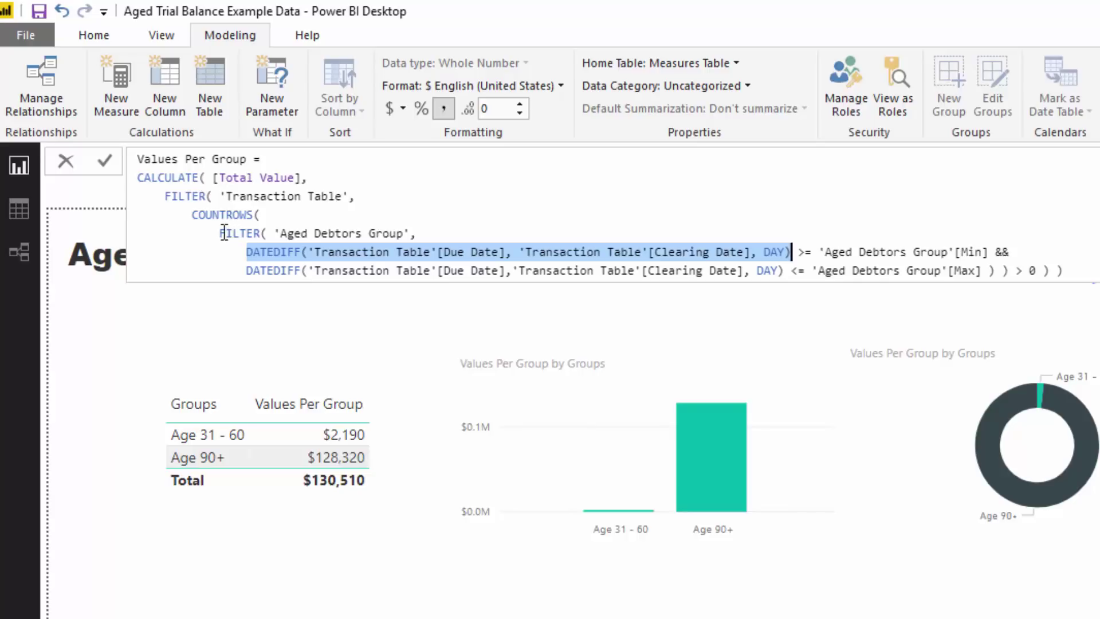
# - Trace the FILTER over Aged Debtors Group with its DATEDIFF Min/Max conditions, then view that table
pyautogui.moveTo(225, 195); pyautogui.dragTo(357, 196)
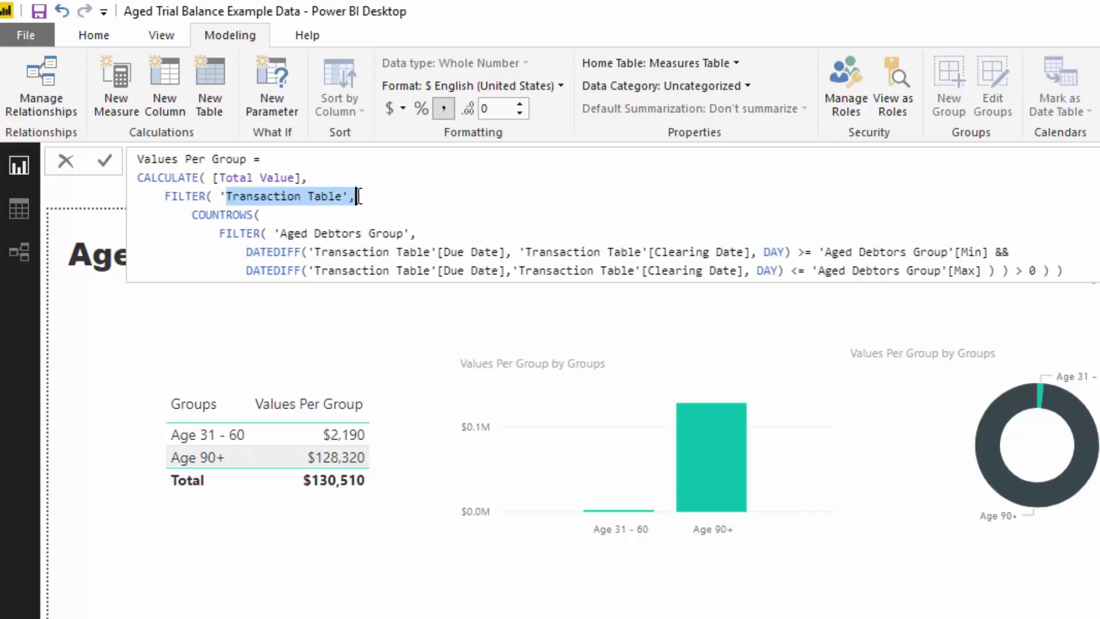
pyautogui.moveTo(220, 233); pyautogui.dragTo(427, 237)
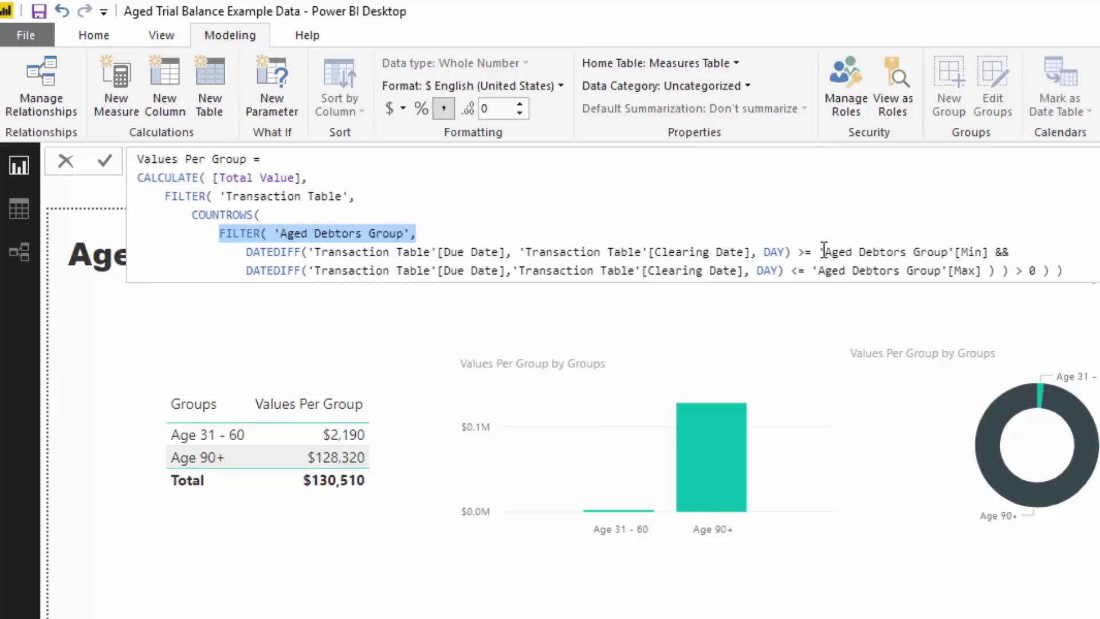
pyautogui.moveTo(246, 251); pyautogui.dragTo(1009, 252)
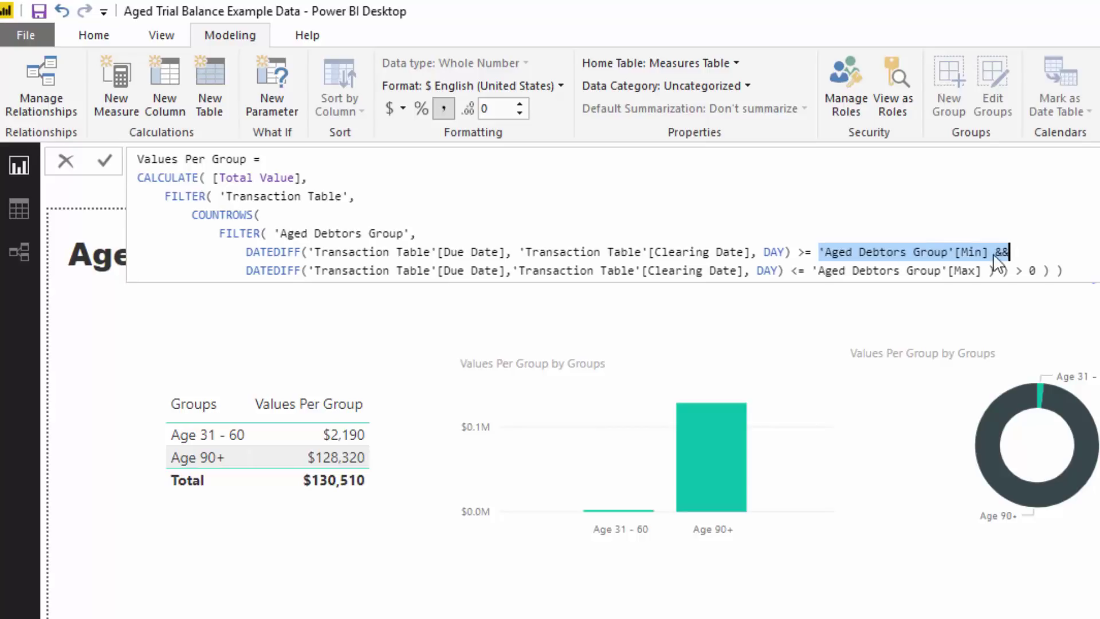
pyautogui.click(243, 269)
pyautogui.moveTo(243, 270); pyautogui.dragTo(997, 271)
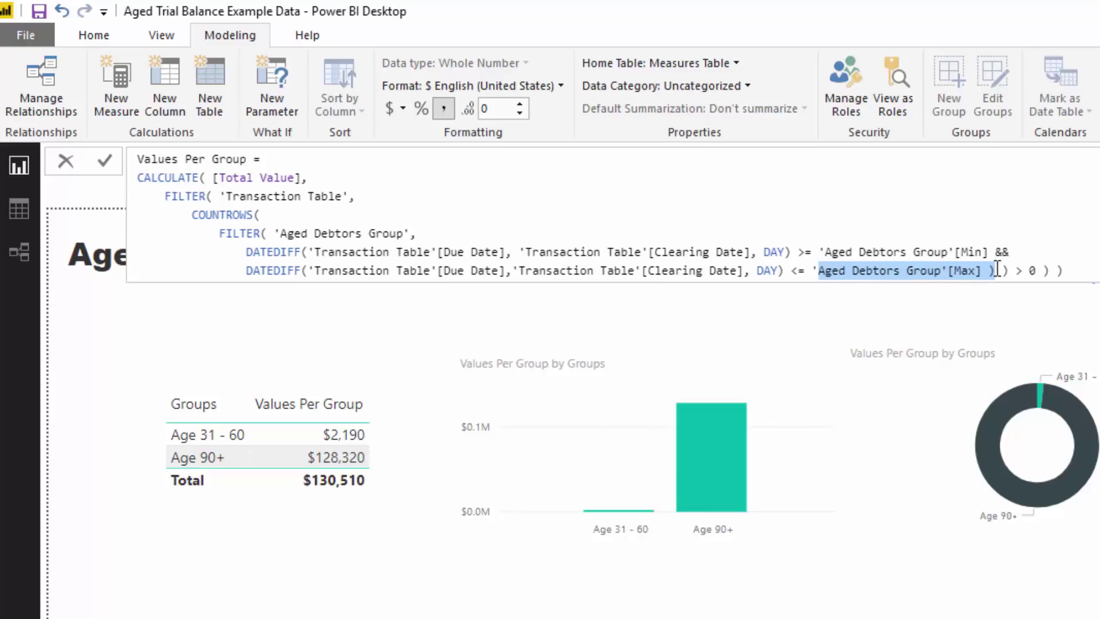
pyautogui.click(430, 233)
pyautogui.moveTo(429, 233); pyautogui.dragTo(277, 233)
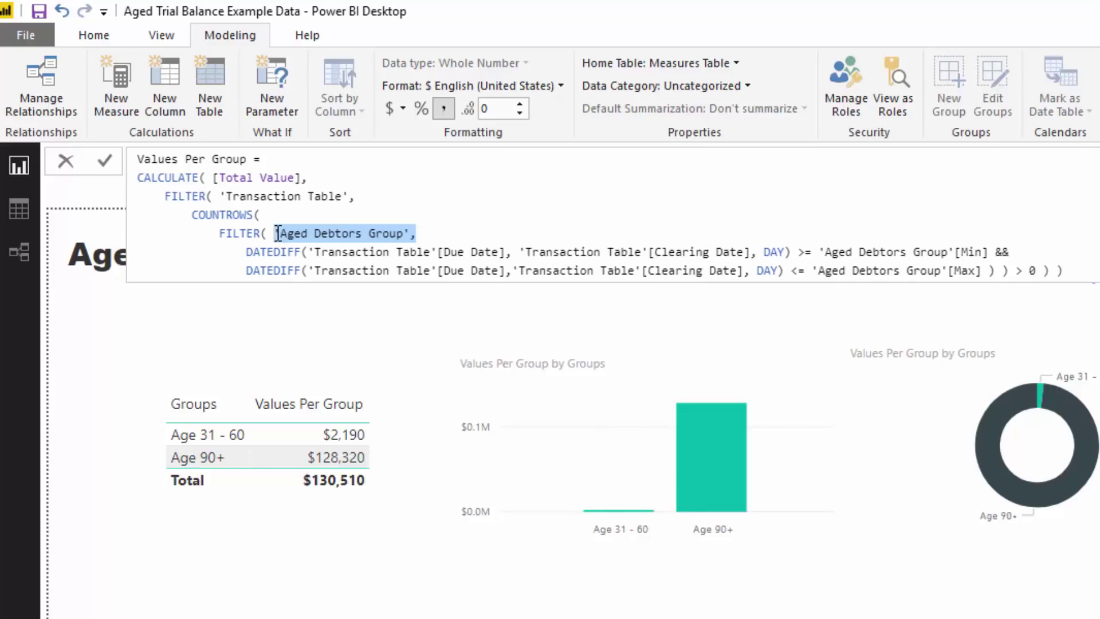
pyautogui.moveTo(205, 233); pyautogui.dragTo(1009, 272)
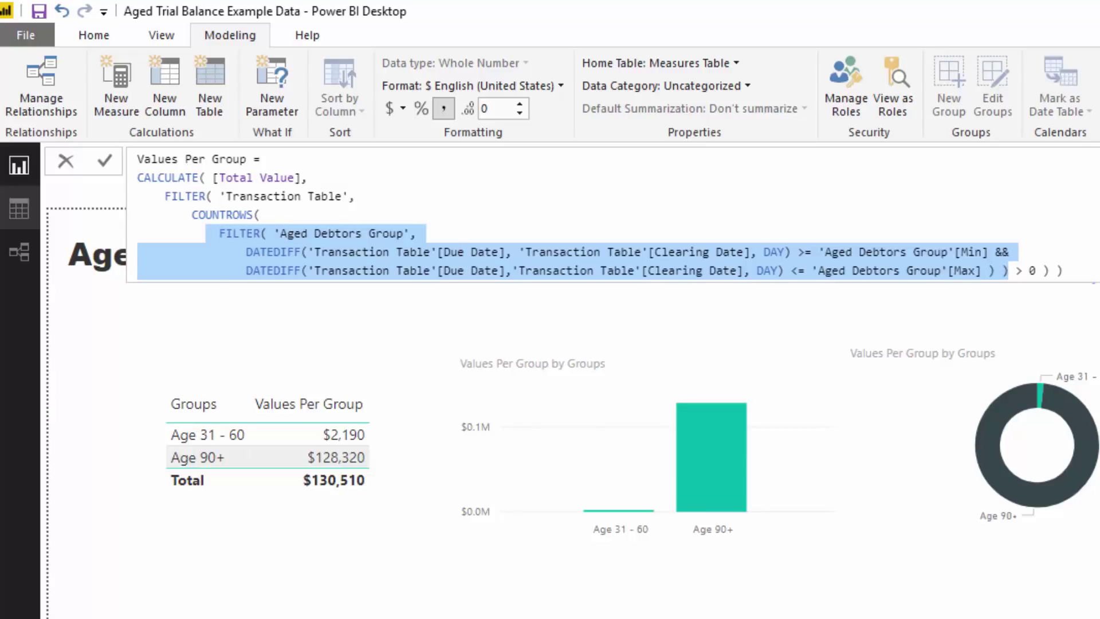
pyautogui.click(16, 210)
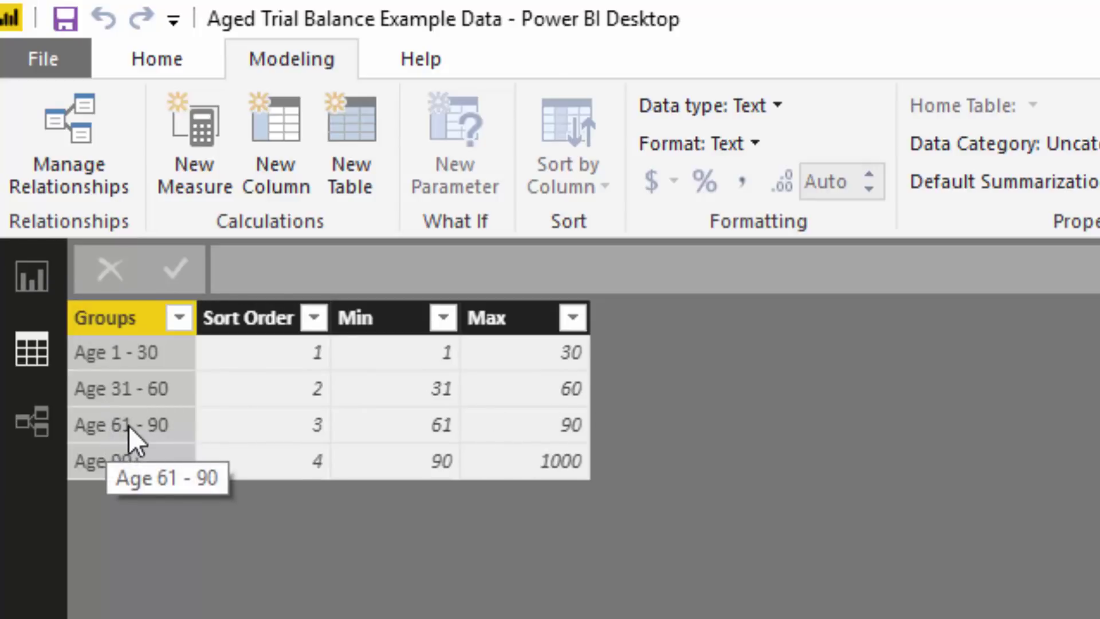
# - Review the Values Per Group formula on the report page and commit the measure
pyautogui.click(31, 276)
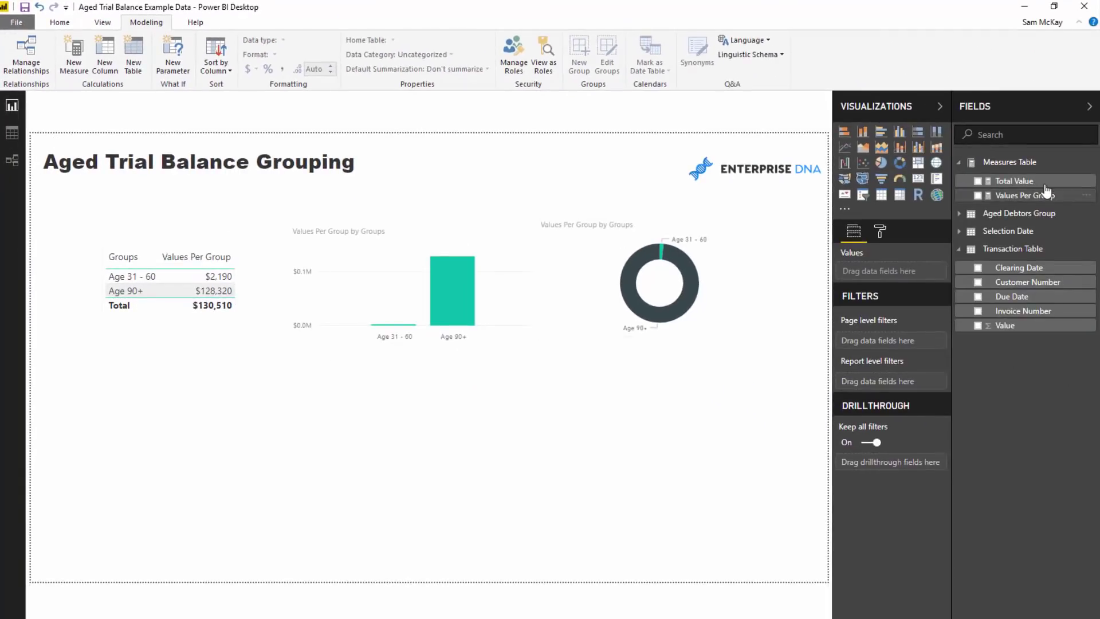
pyautogui.click(1030, 195)
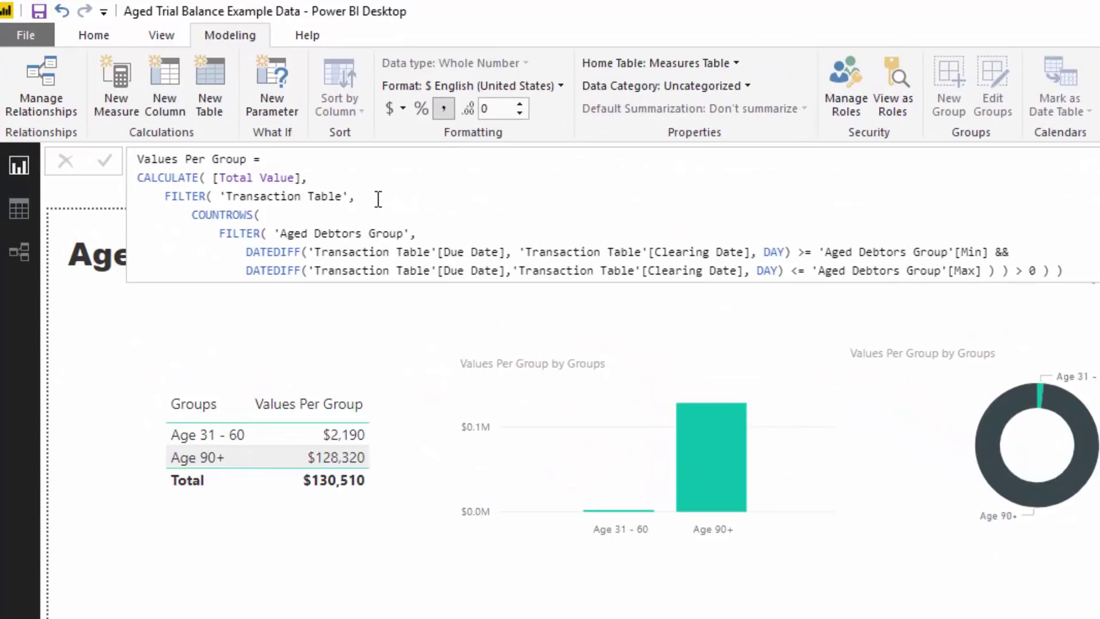
pyautogui.moveTo(374, 196); pyautogui.dragTo(200, 178)
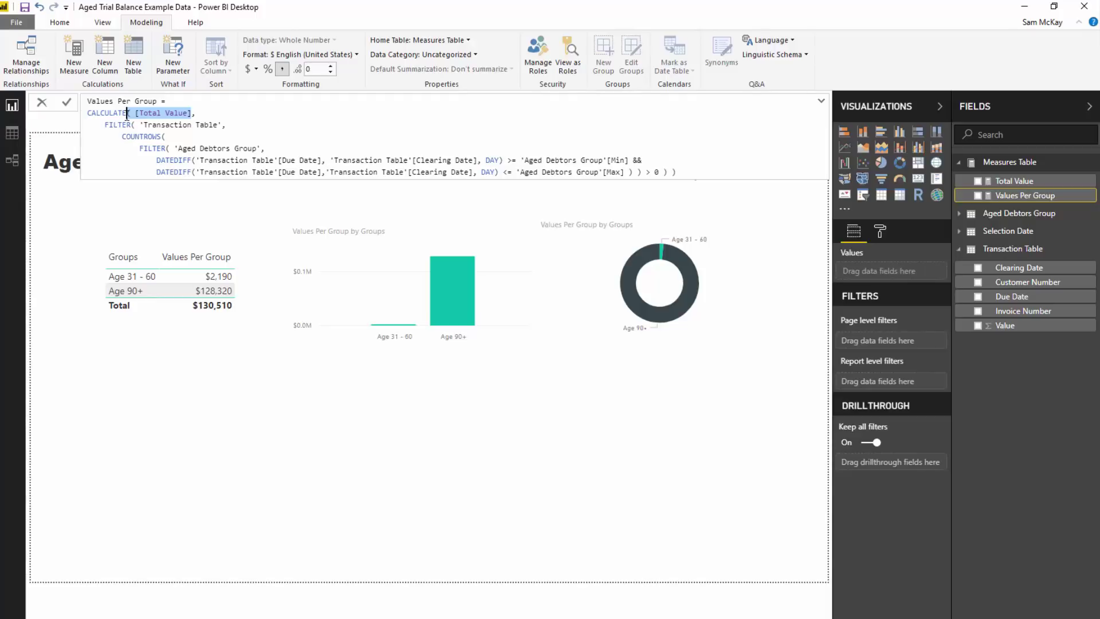
pyautogui.click(158, 216)
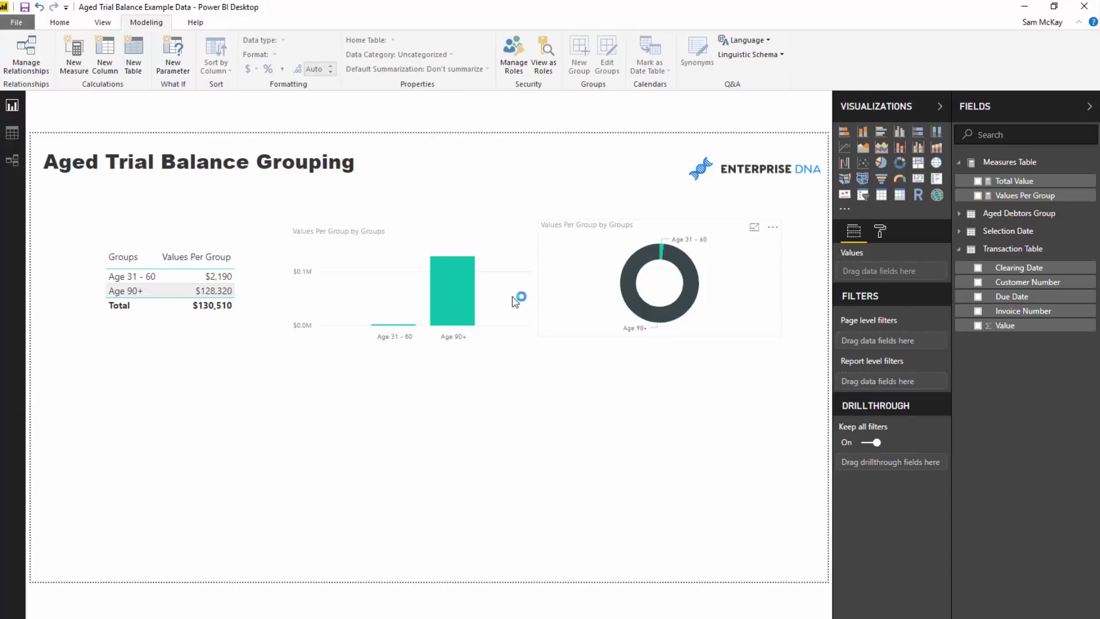